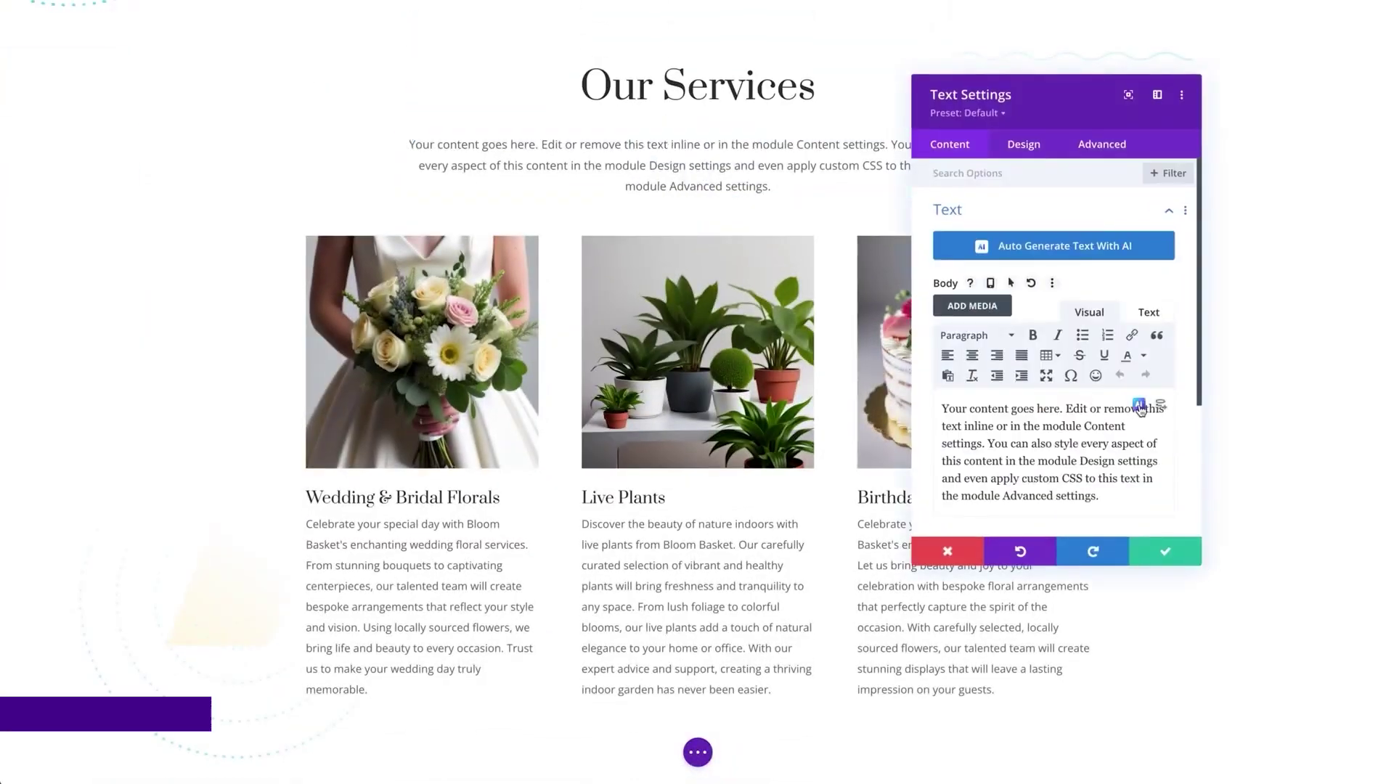
- Have AI write a shortened services paragraph targeting 'San Francisco floral services' and insert it
click(1141, 404)
click(1195, 428)
click(714, 381)
text(Describe our range of floral services)
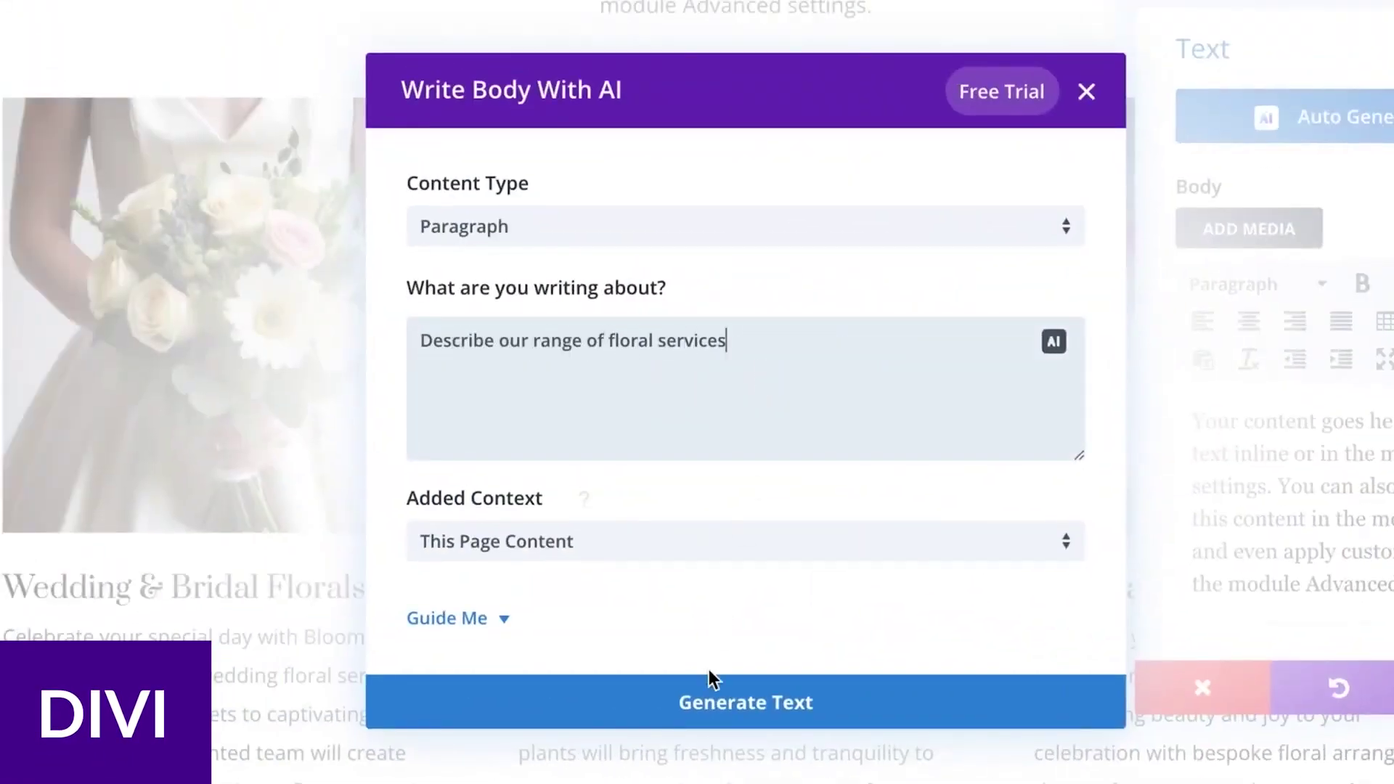
click(710, 690)
text(Target the keyword )
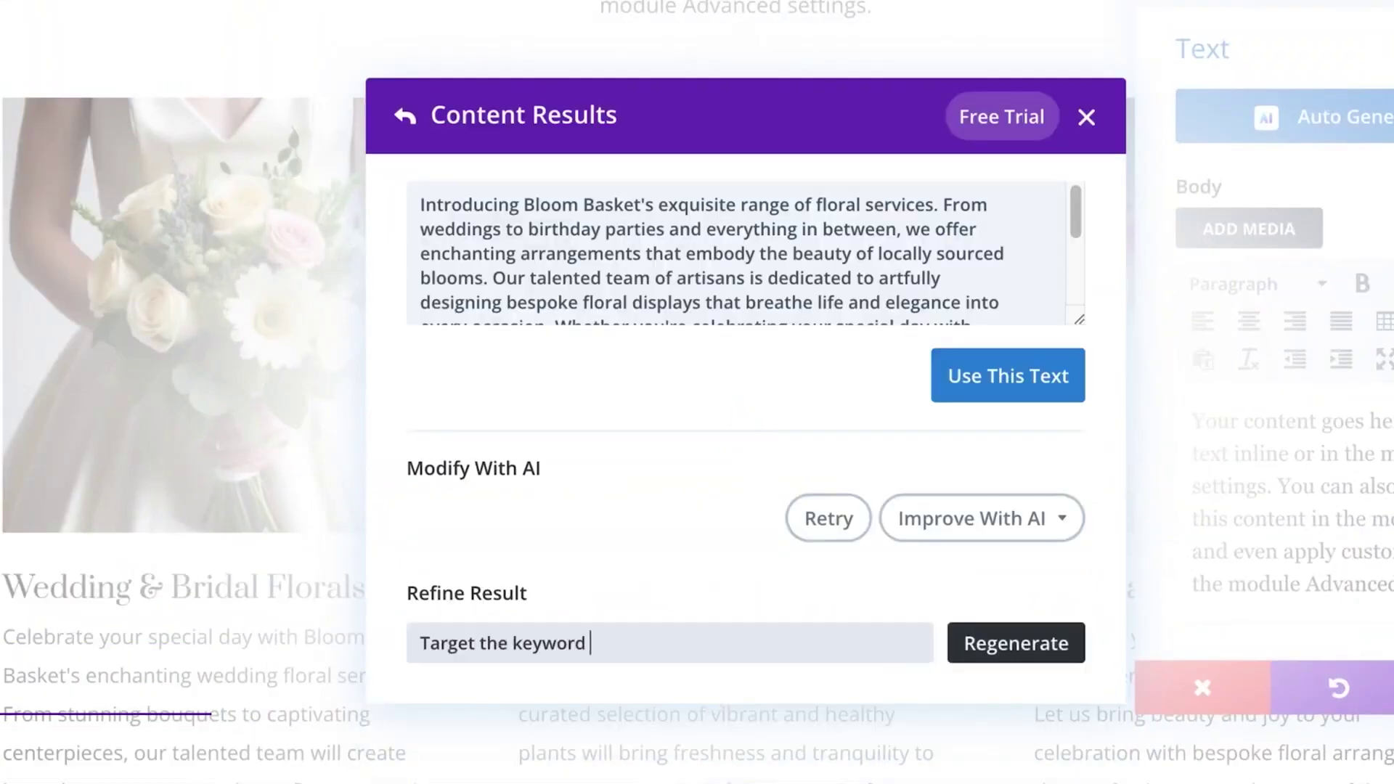
text("San Francisco floral services)
click(1011, 657)
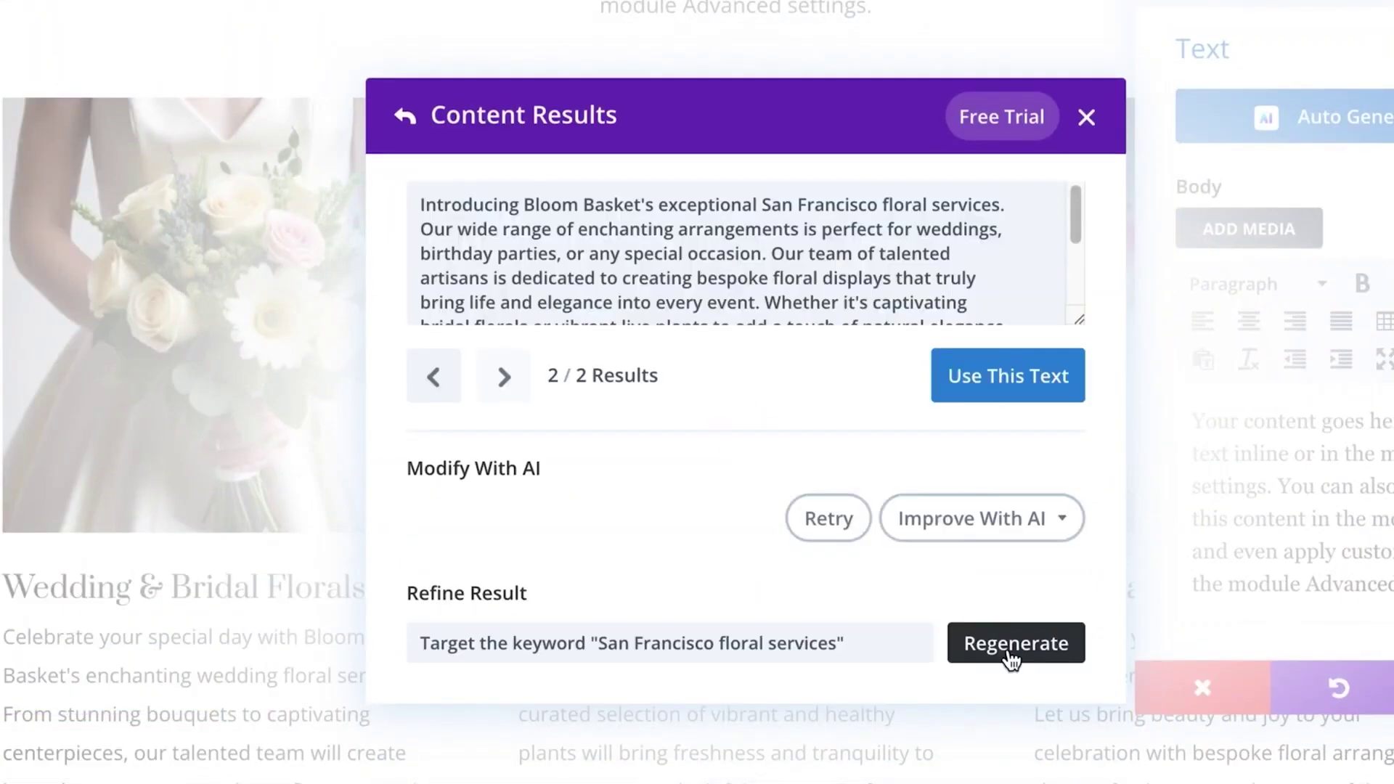
click(944, 530)
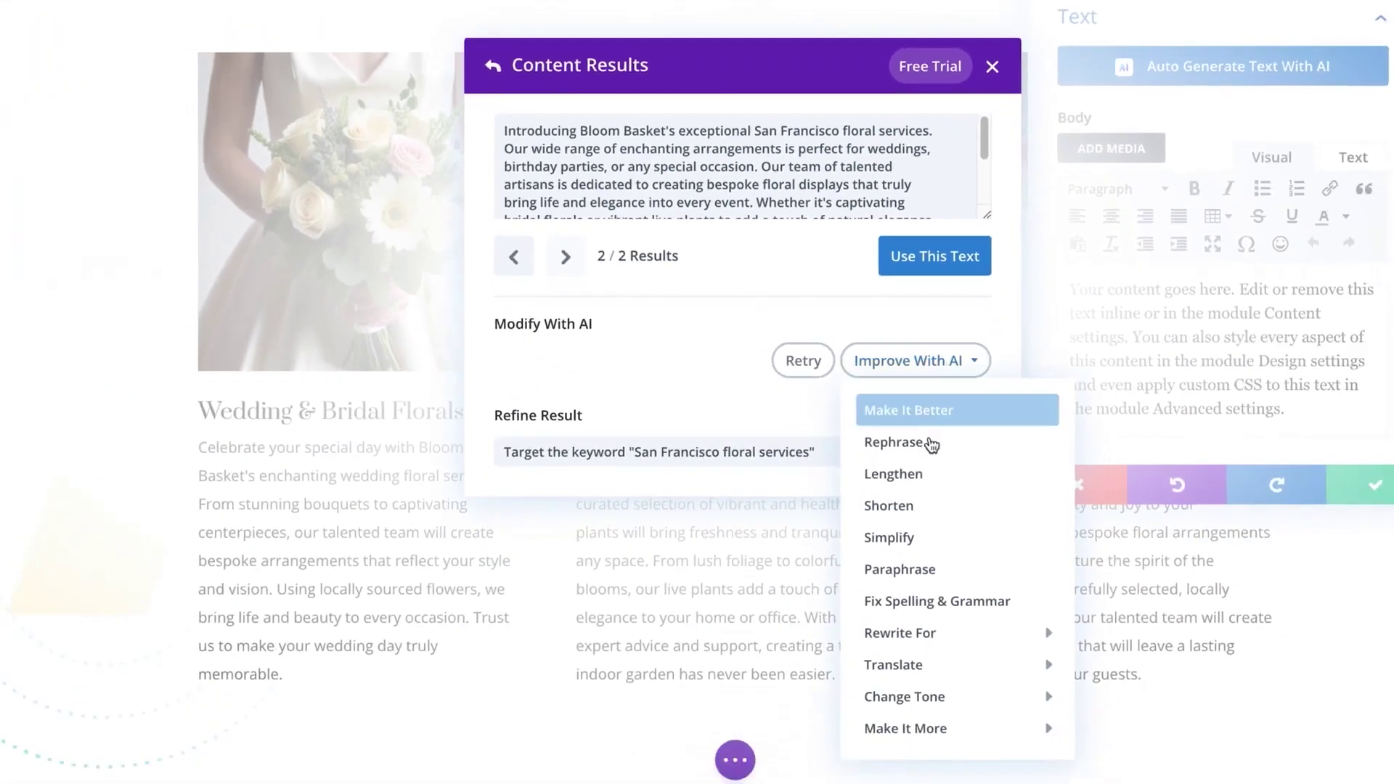
click(889, 505)
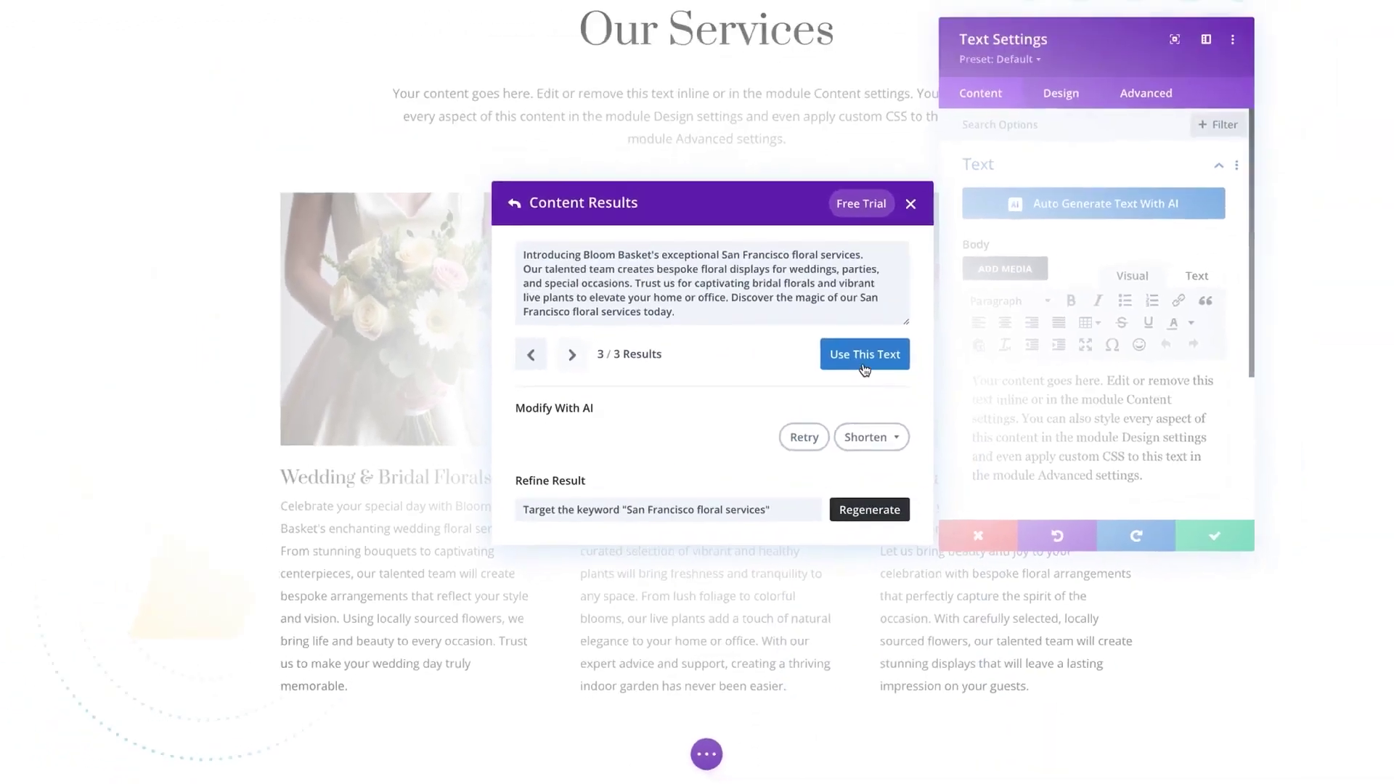
click(864, 369)
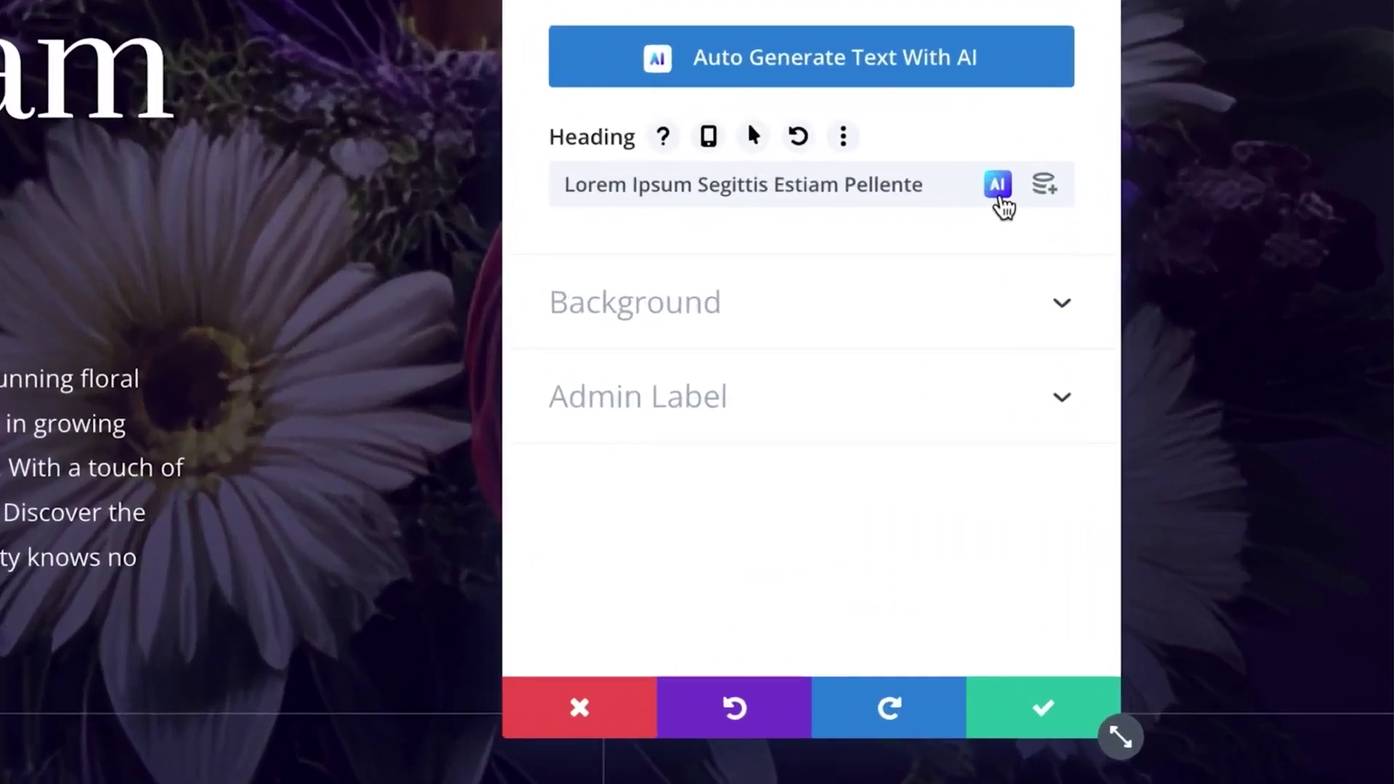
- Generate an AI title for the hero heading and apply 'Bloom Basket: Unleash the Magic of Locally Sourced Floral Artistry'
click(998, 186)
click(1100, 259)
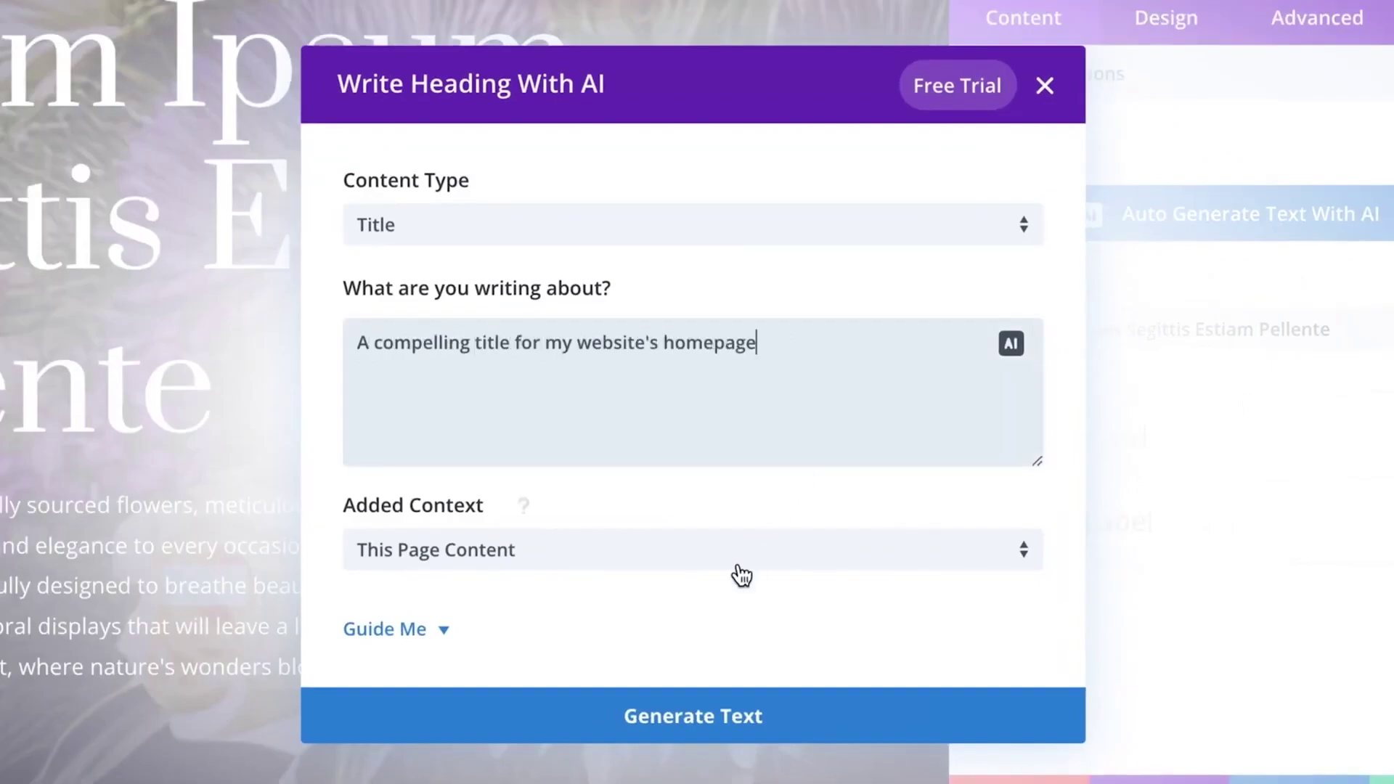
click(674, 711)
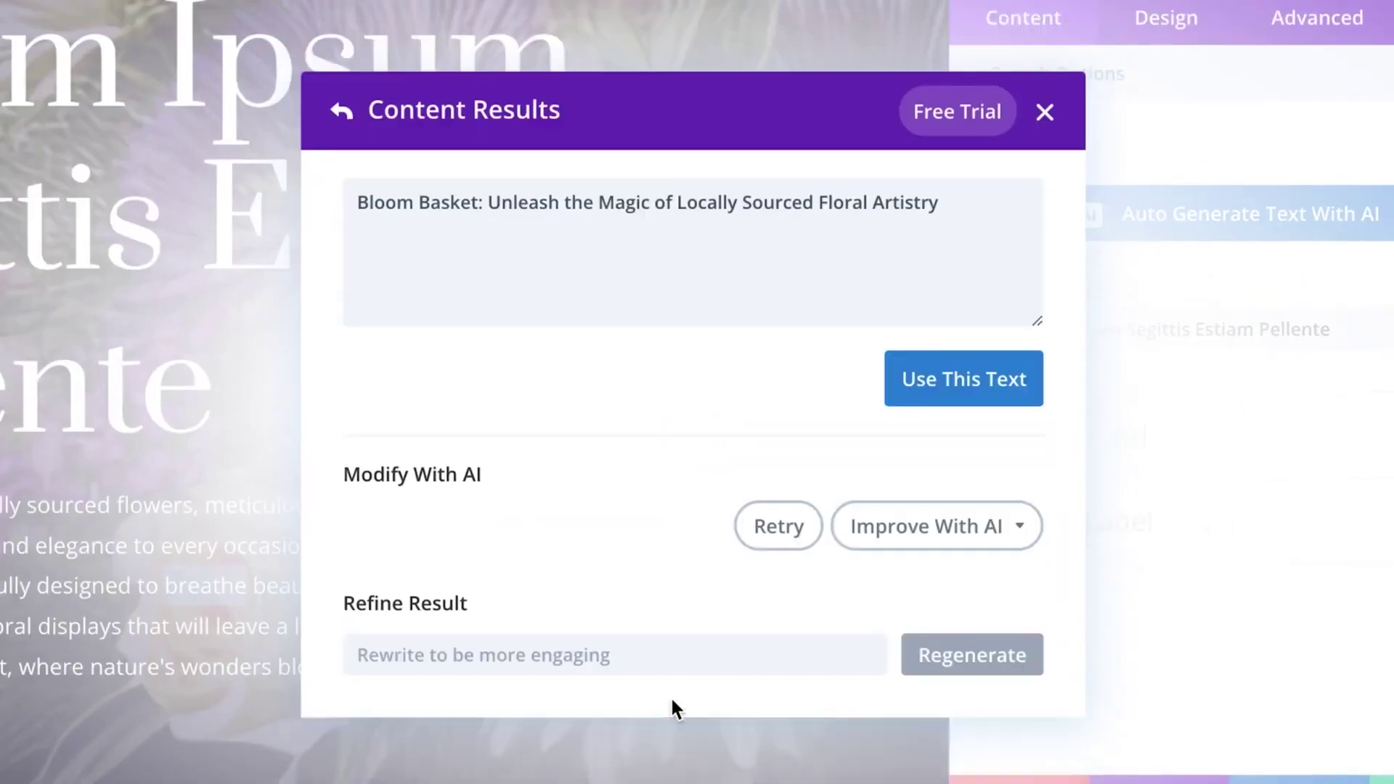
click(945, 396)
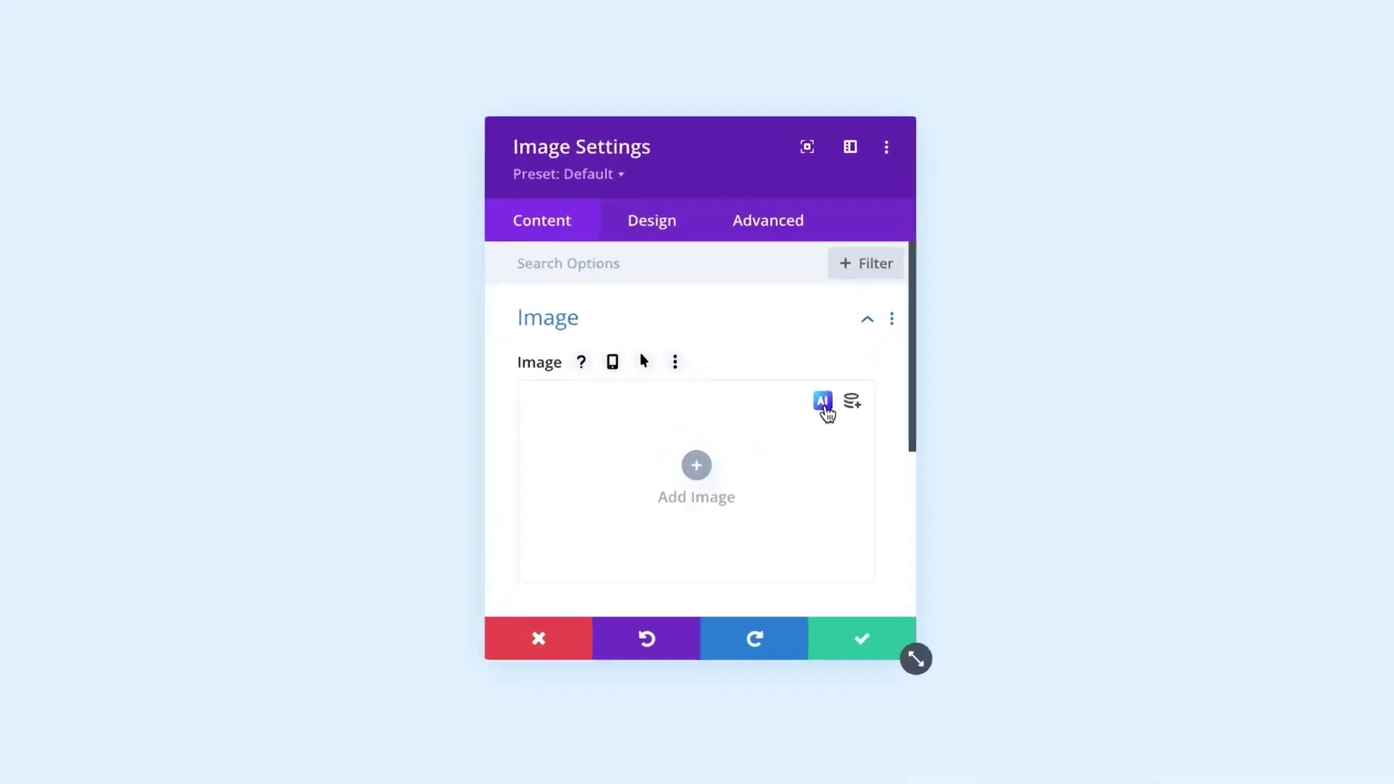
- Prompt the AI image generator for coffee beans spilling from a coffee cup on crinkled brown paper
click(823, 403)
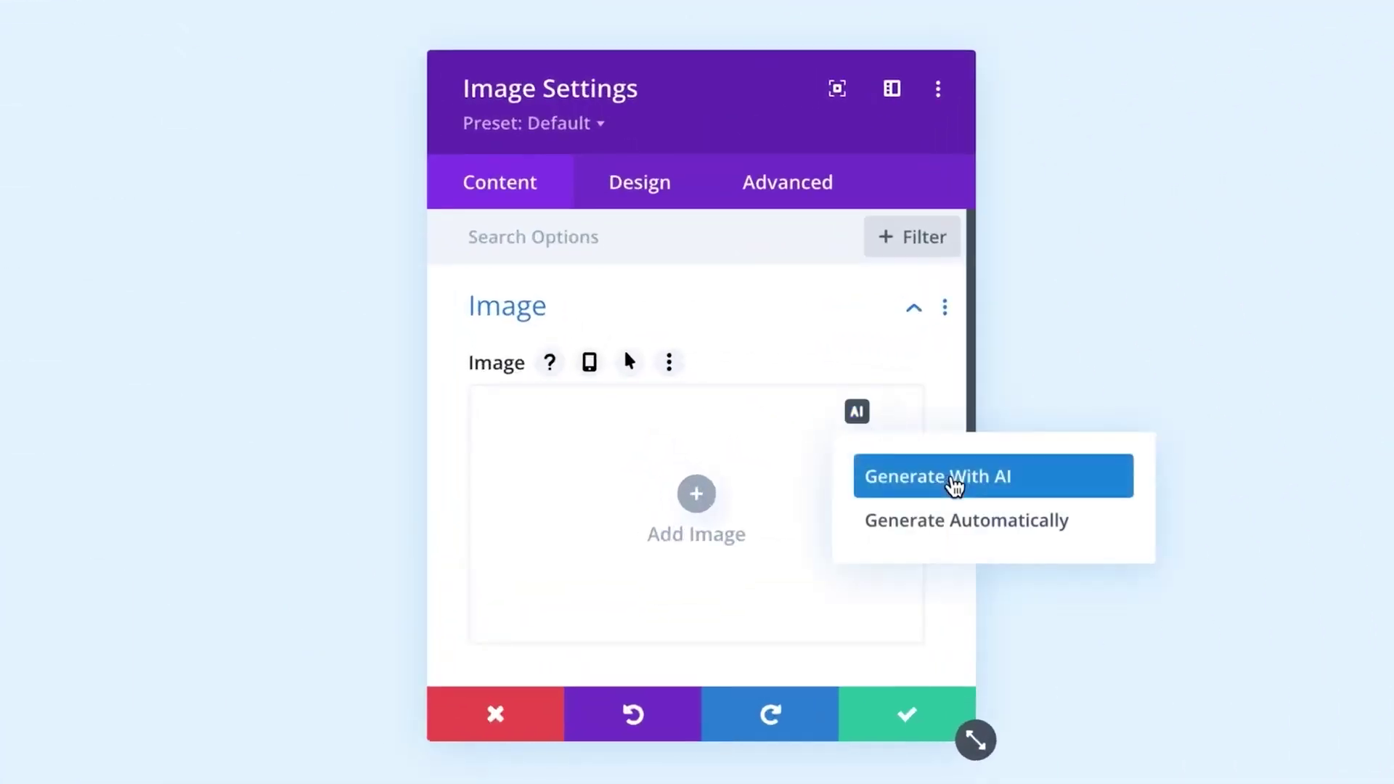
click(949, 480)
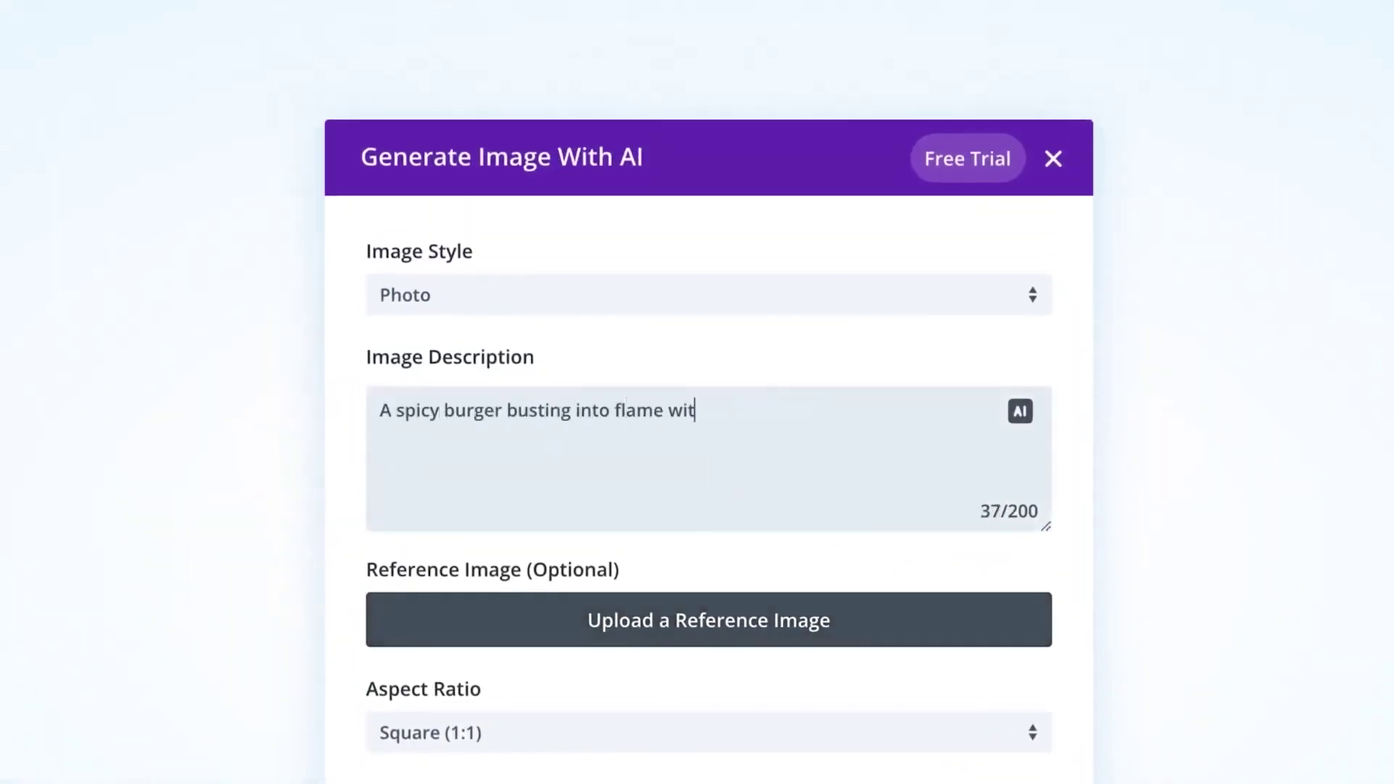
text(d)
click(761, 615)
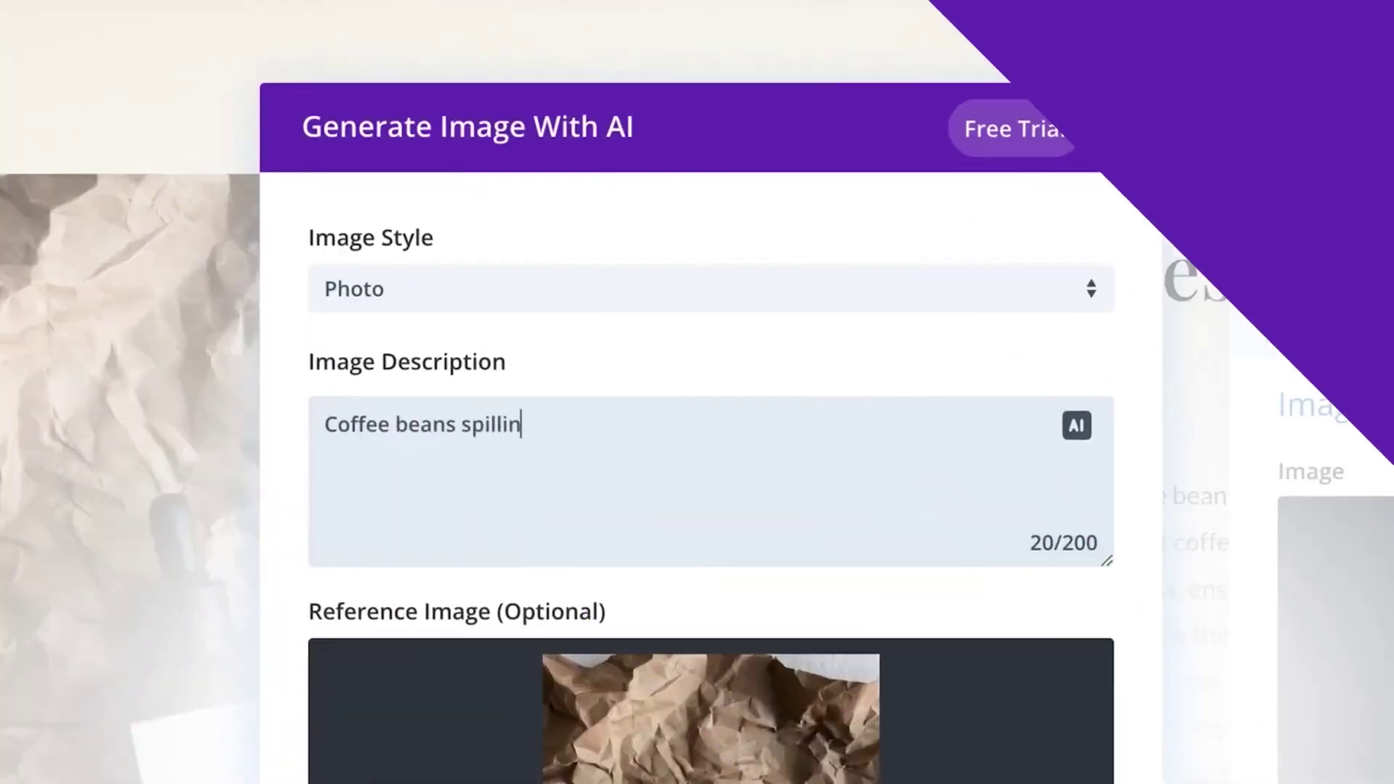
text(g from a coffee cup on crinkled brown paper)
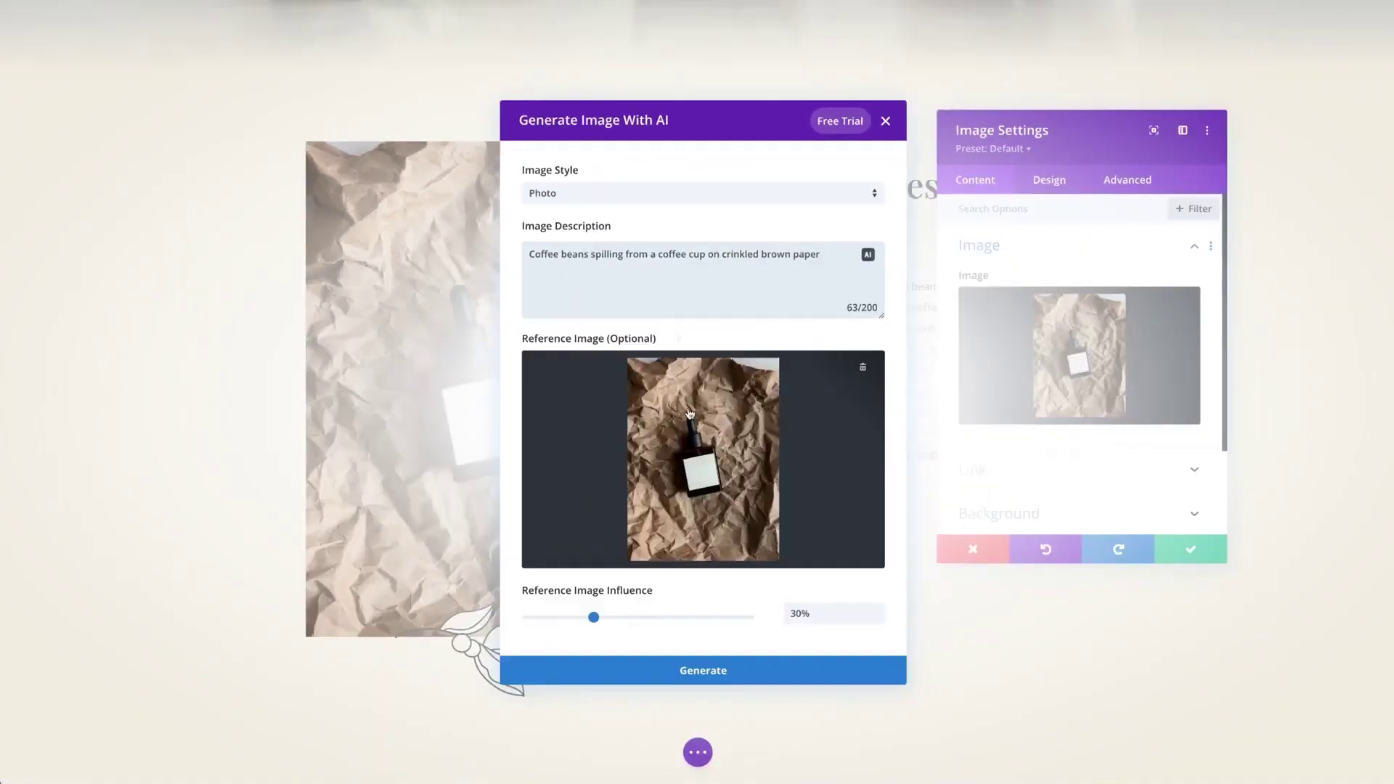
click(748, 665)
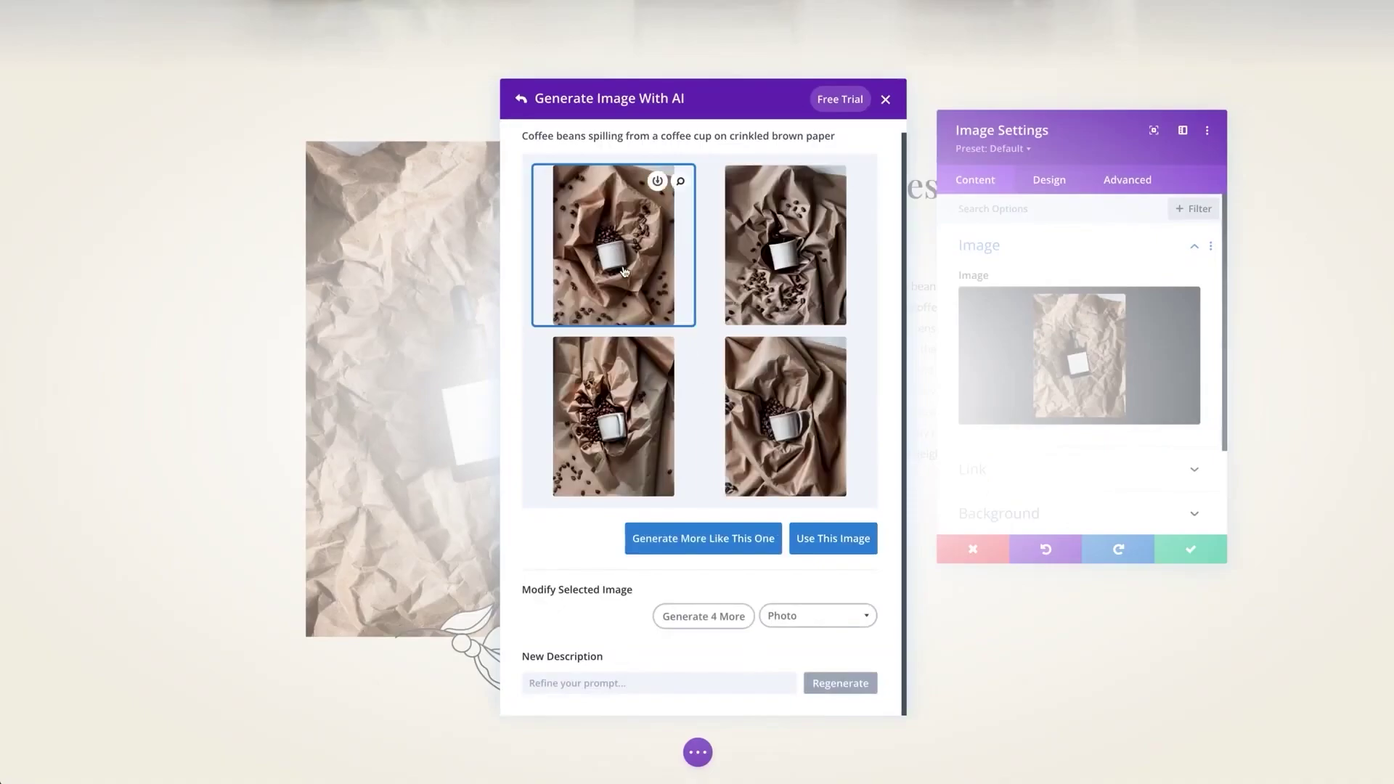
- Insert the coffee photo, rewrite the law firm paragraph in more detail, then have AI shorten it
click(835, 546)
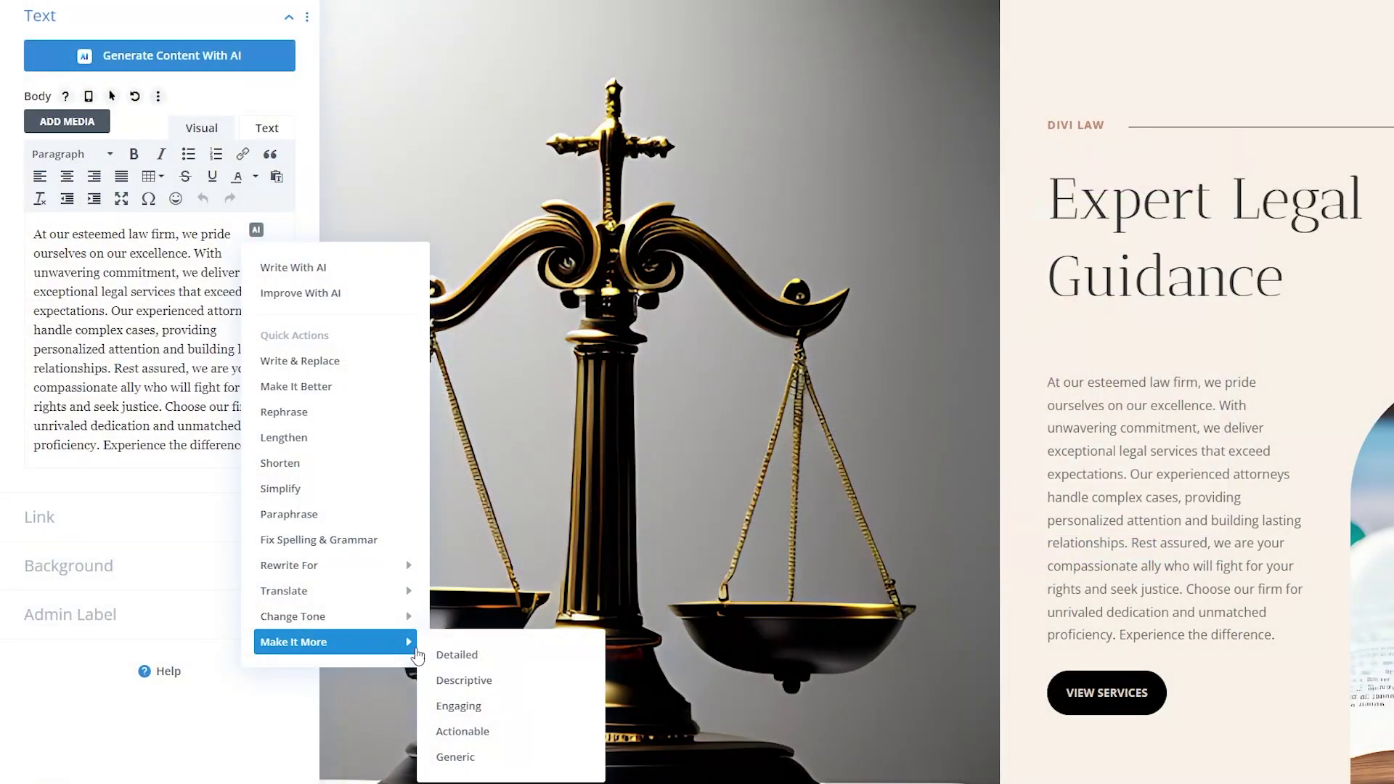
click(508, 656)
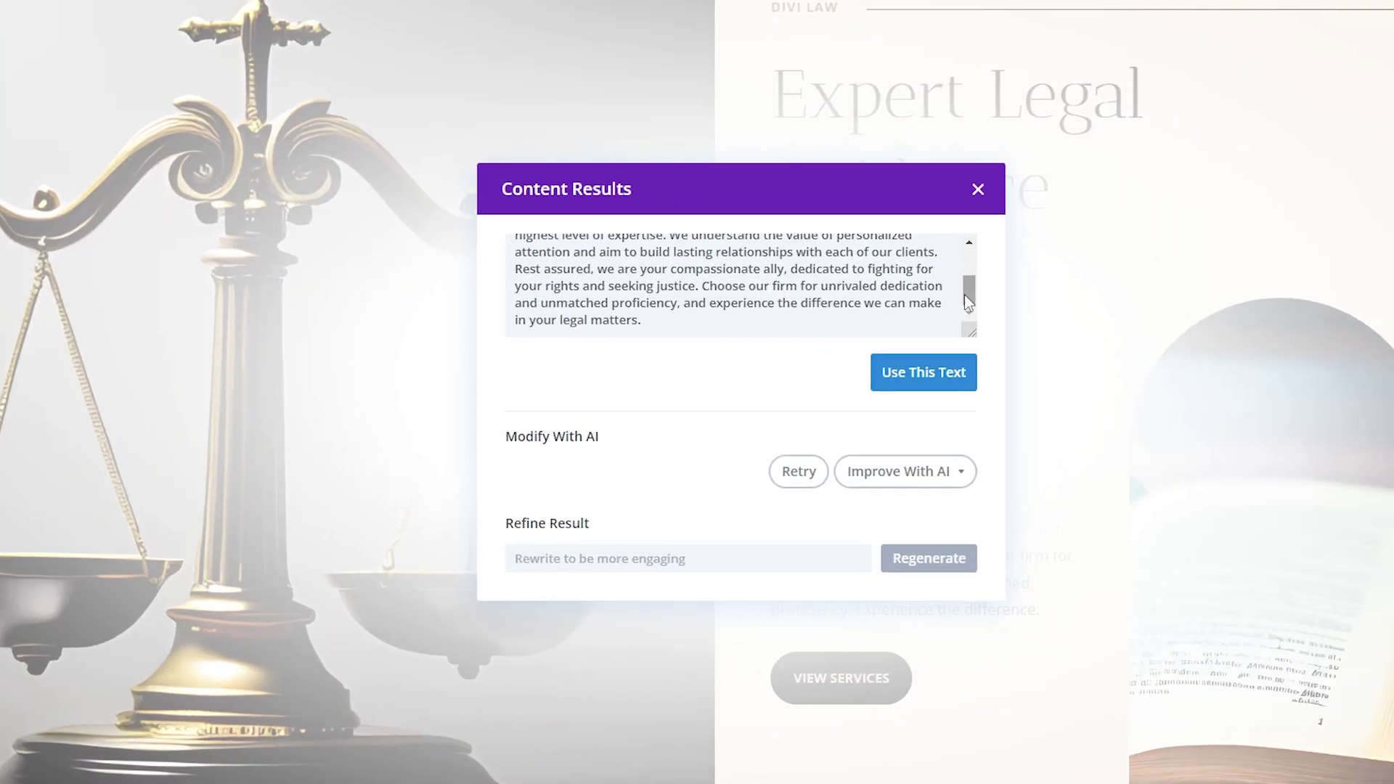
scroll(965, 294, down, 1)
click(919, 374)
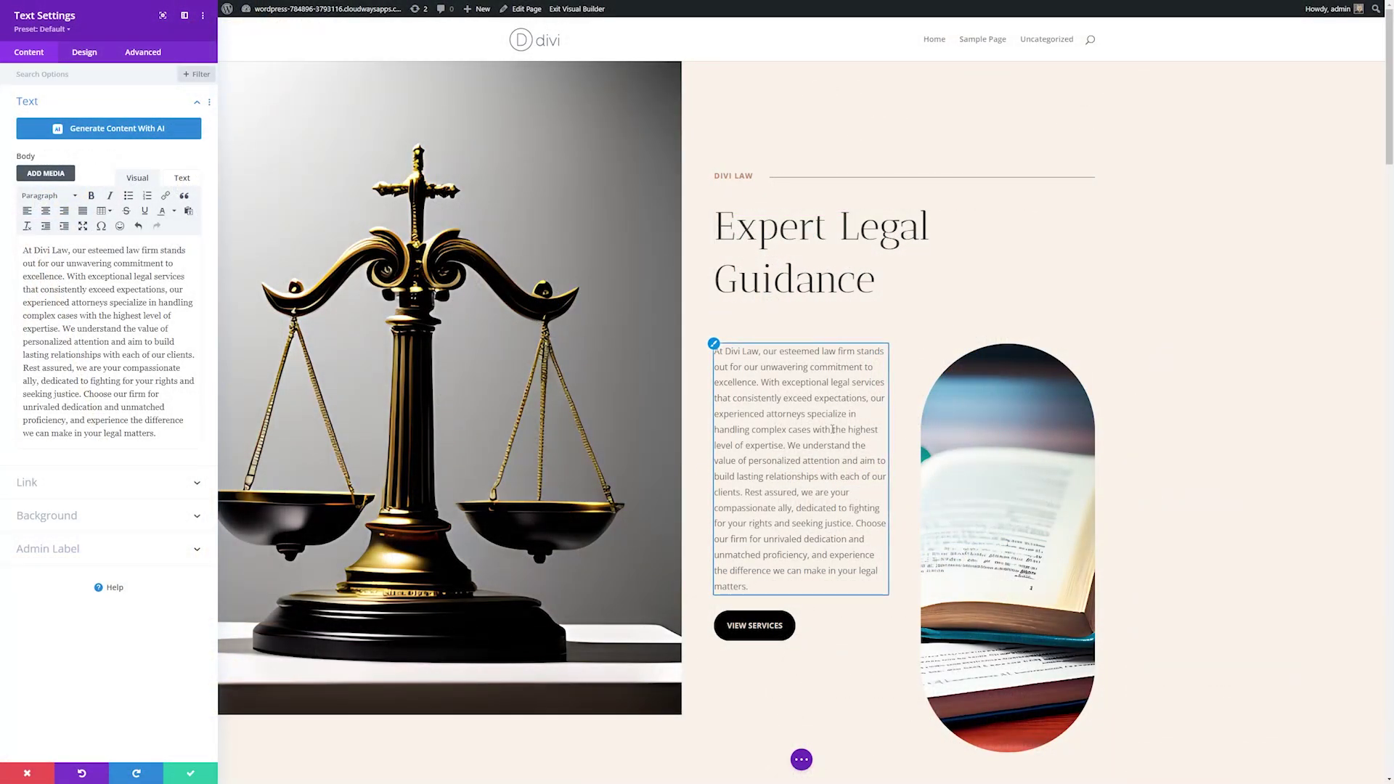
click(175, 248)
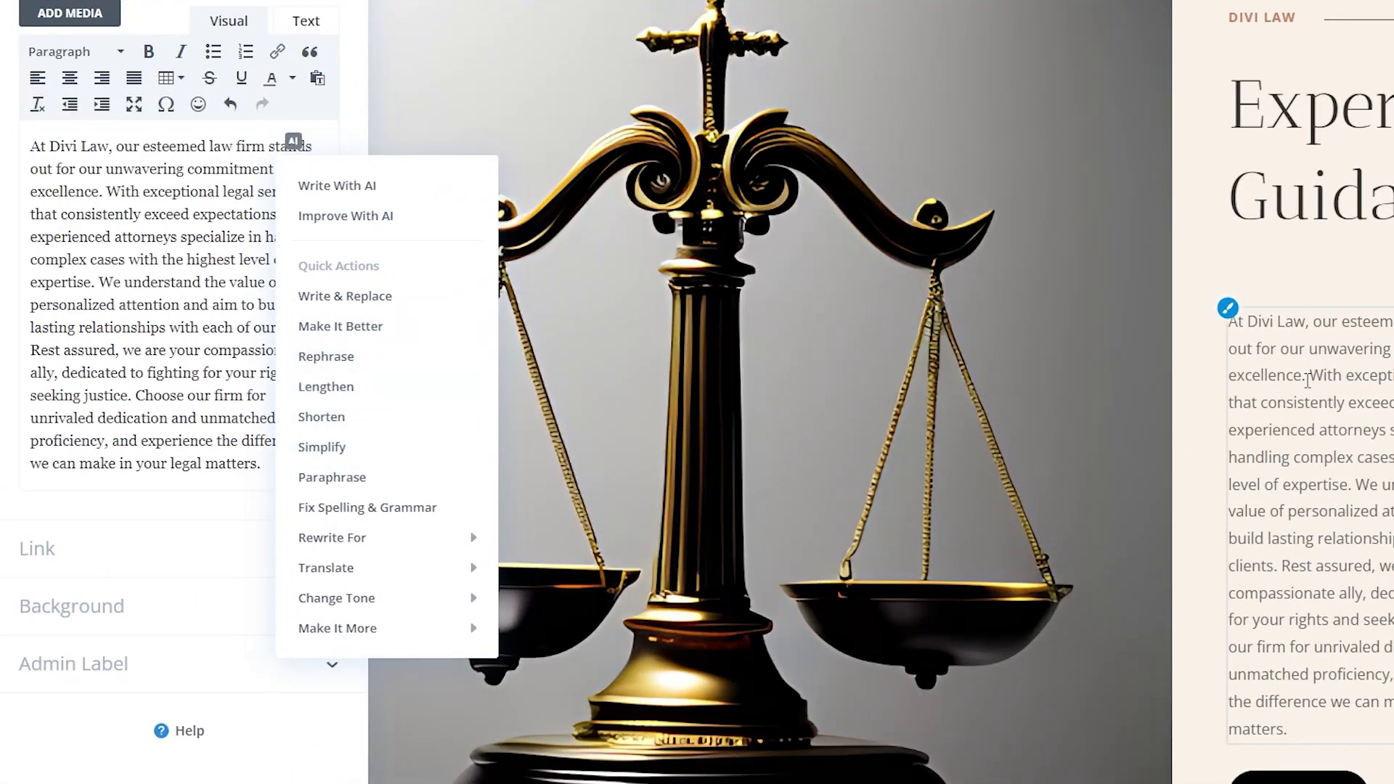
click(342, 417)
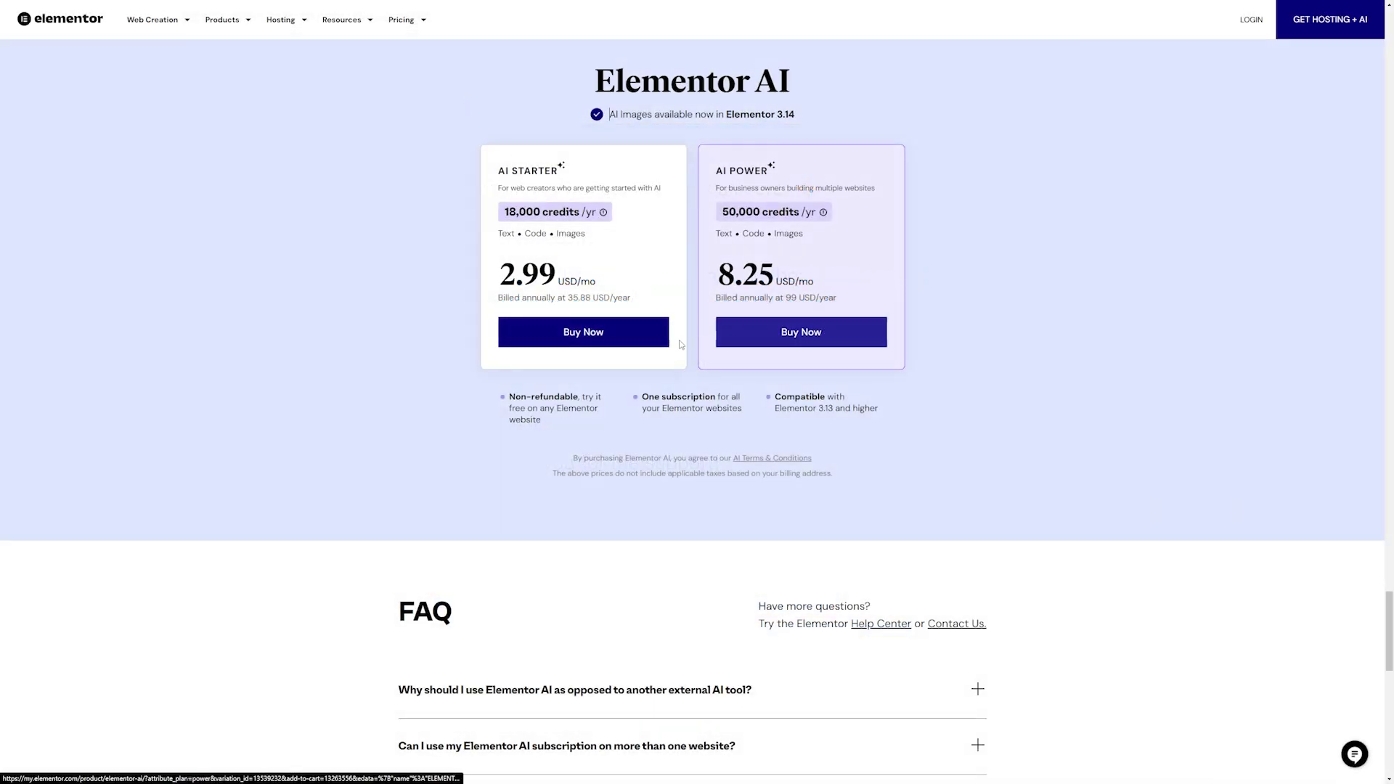
- Choose Buy Now for the AI Starter plan at 2.99 USD/mo
click(651, 344)
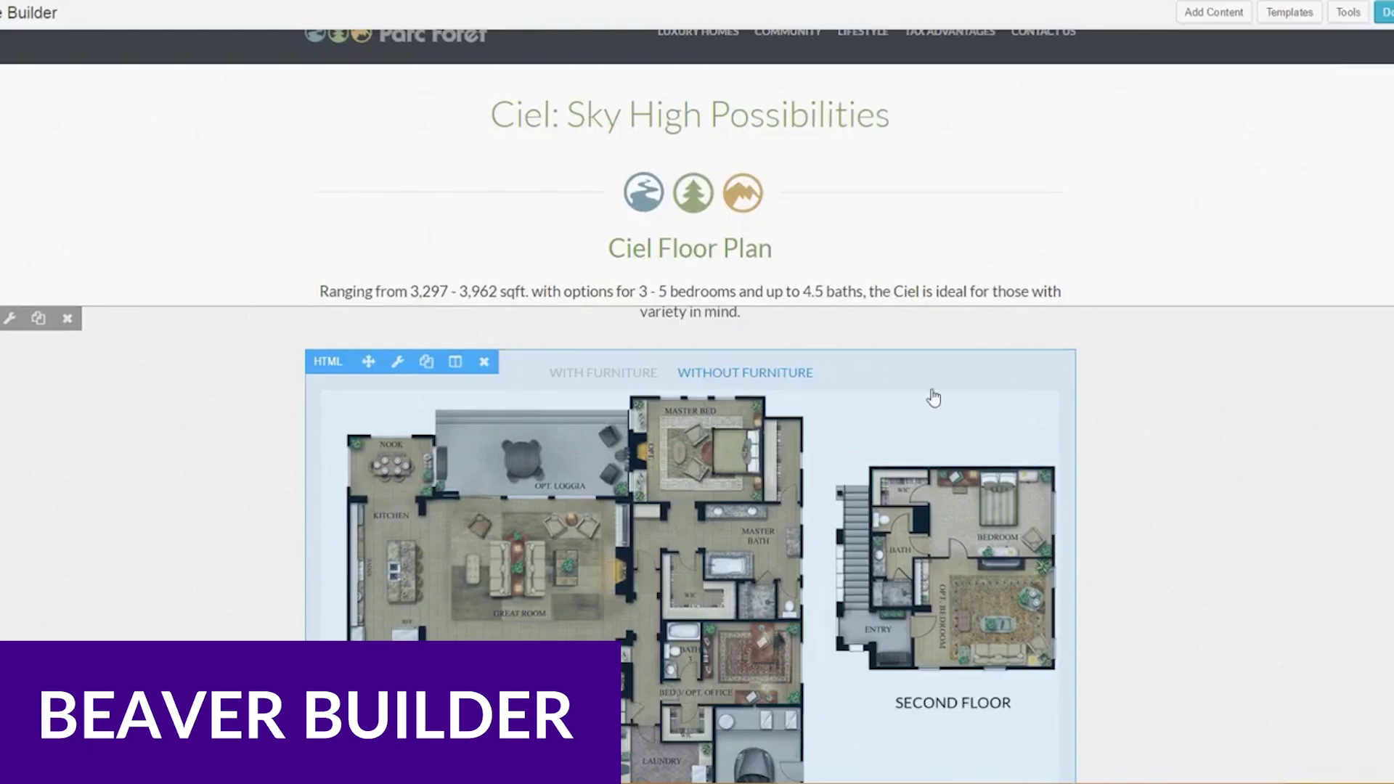
- Add a slideshow of four photos, including dining room and house exterior, under the Ciel heading and publish
click(1221, 14)
drag(1307, 611, 686, 145)
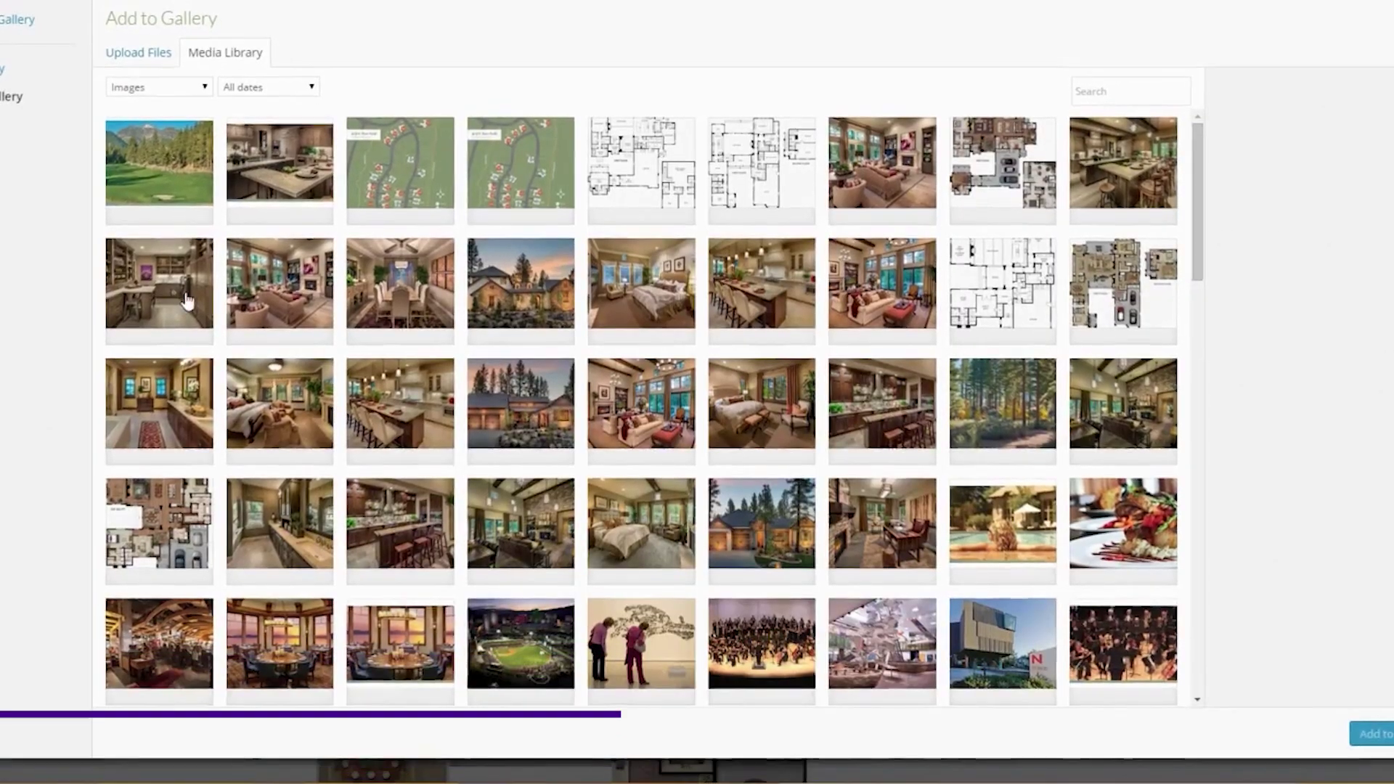
click(156, 280)
click(278, 288)
click(404, 309)
click(520, 290)
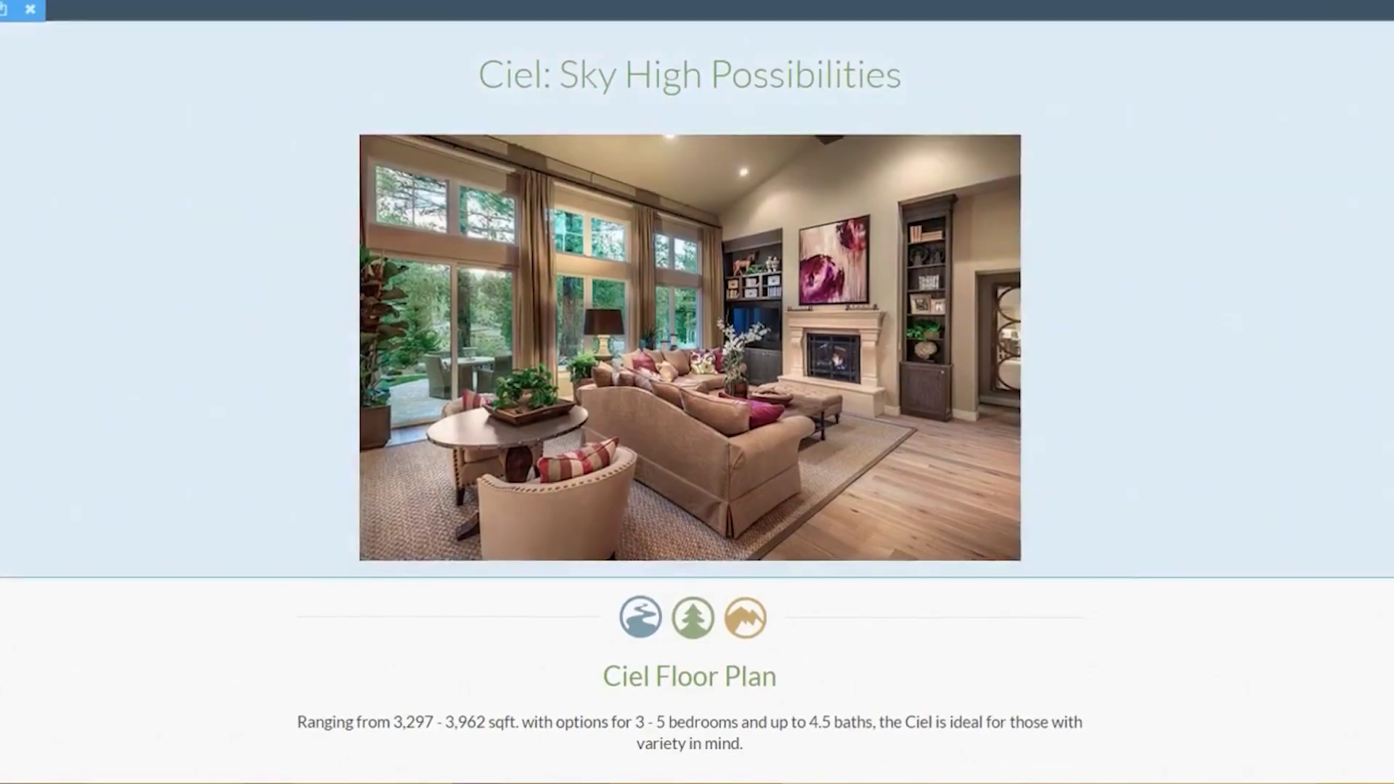
click(732, 320)
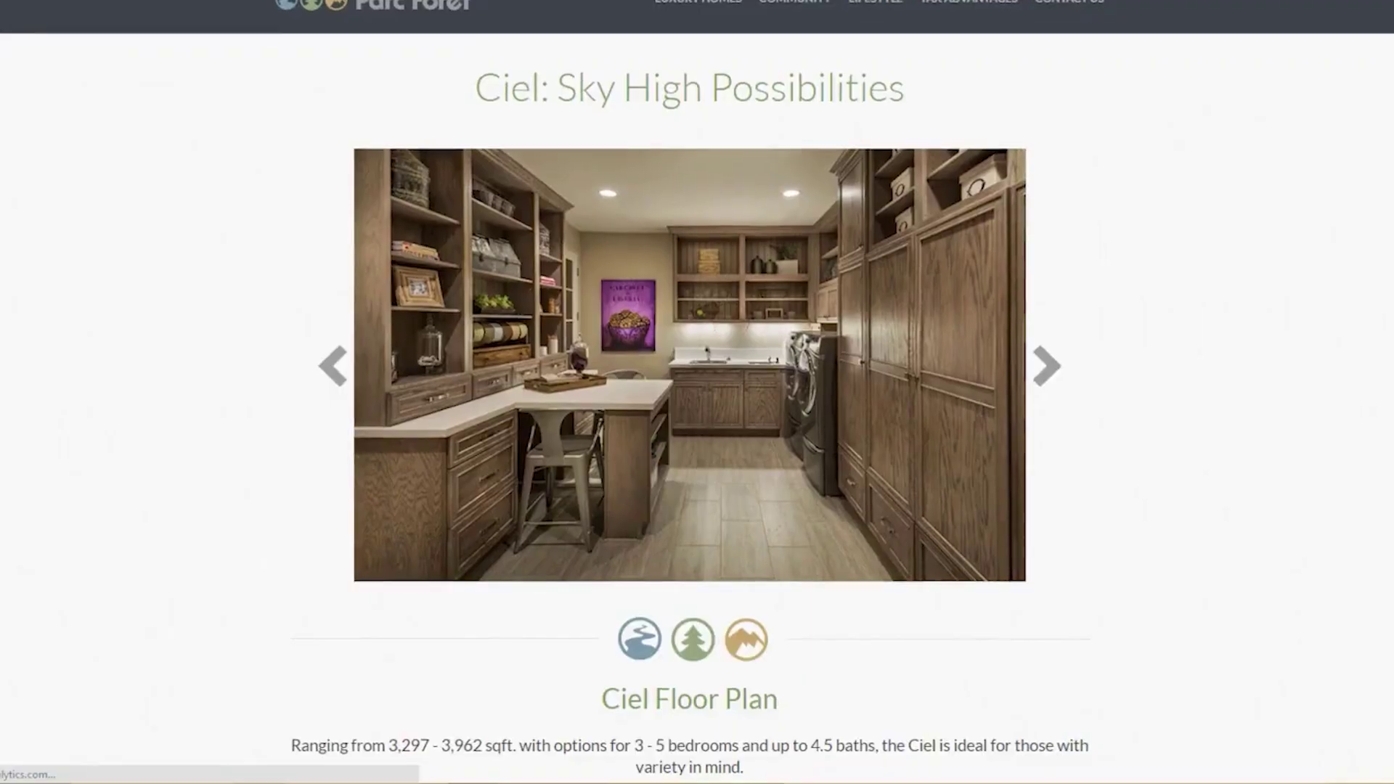
- Add a two-column row and arrange the clubhouse heading full-width, photo left, text right
scroll(690, 363, down, 2)
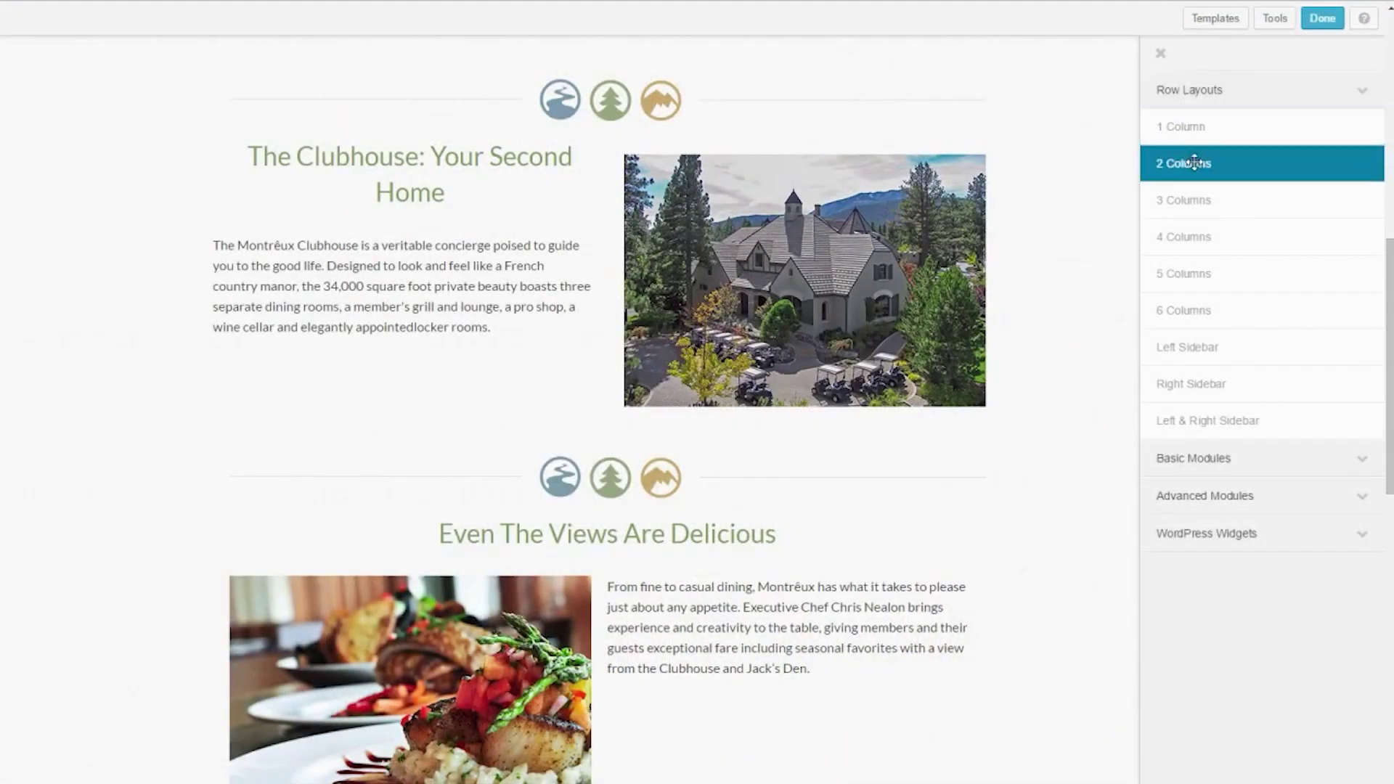
drag(1195, 163, 556, 508)
mouse_move(478, 173)
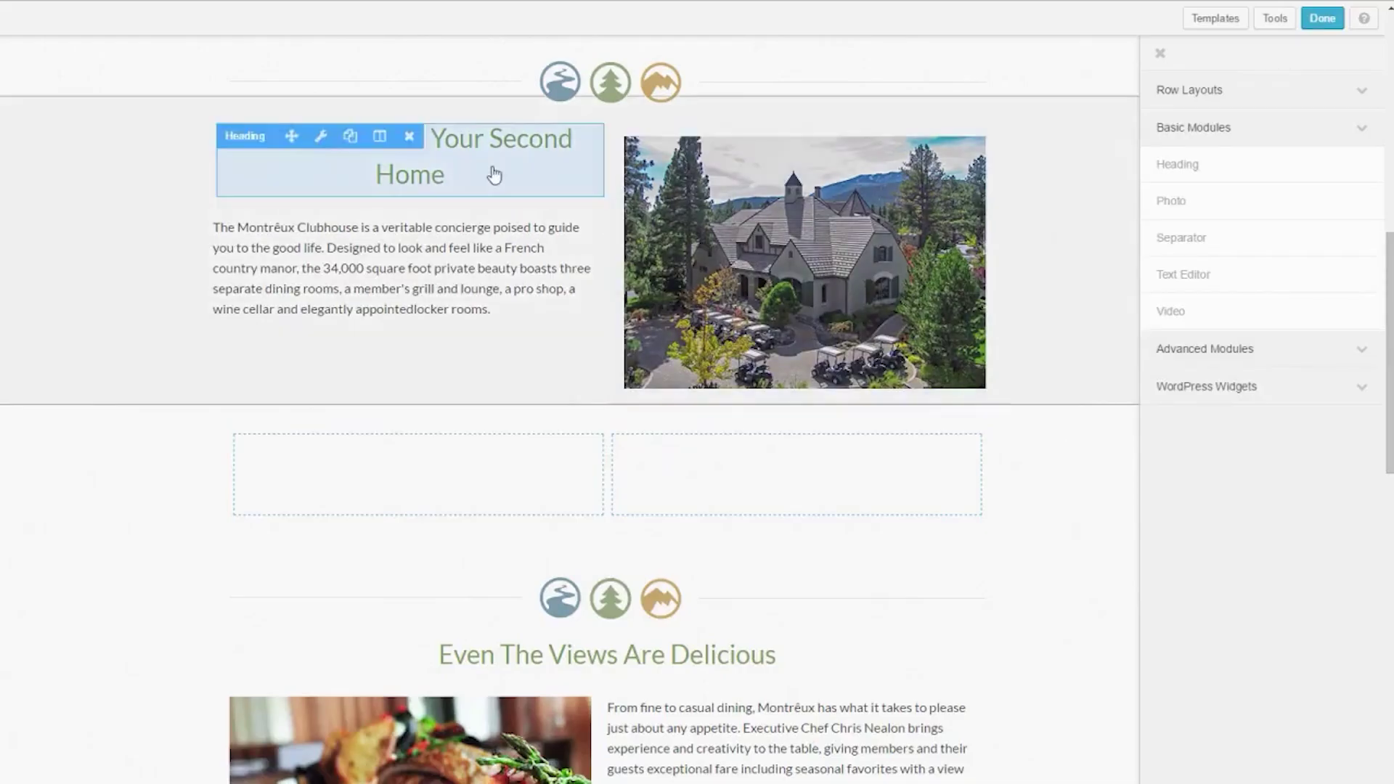
drag(333, 116, 472, 98)
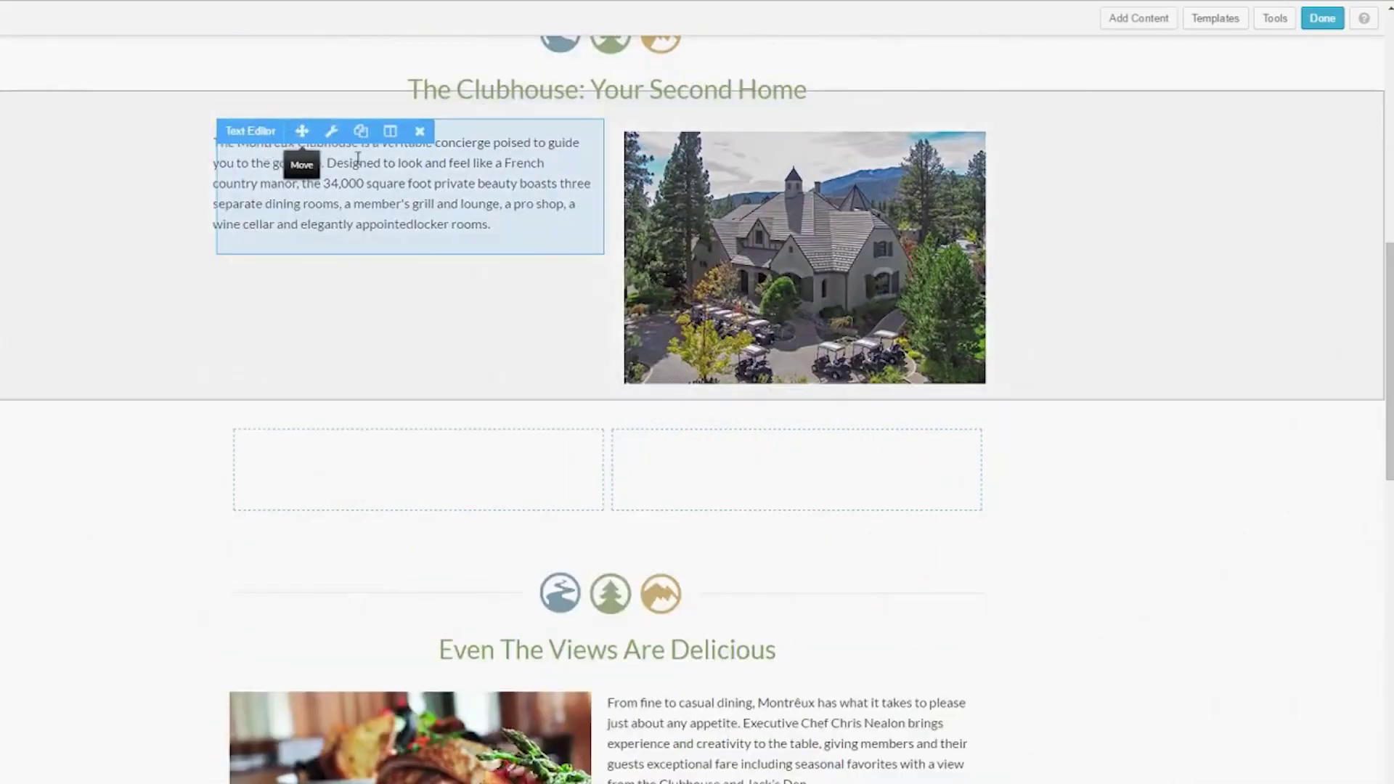
drag(464, 168, 726, 167)
drag(799, 305, 378, 167)
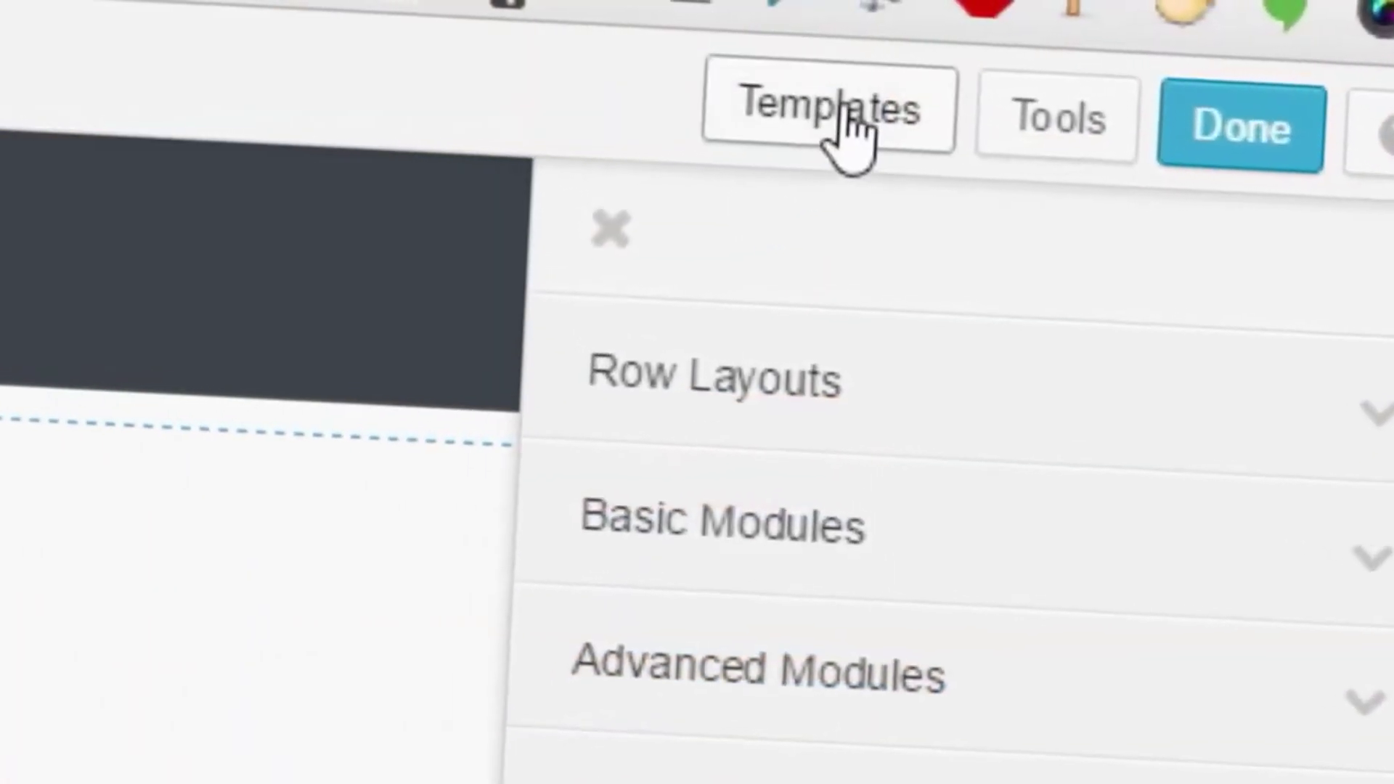
- Apply the About Us content page template to the page
click(834, 112)
drag(1073, 237, 1031, 603)
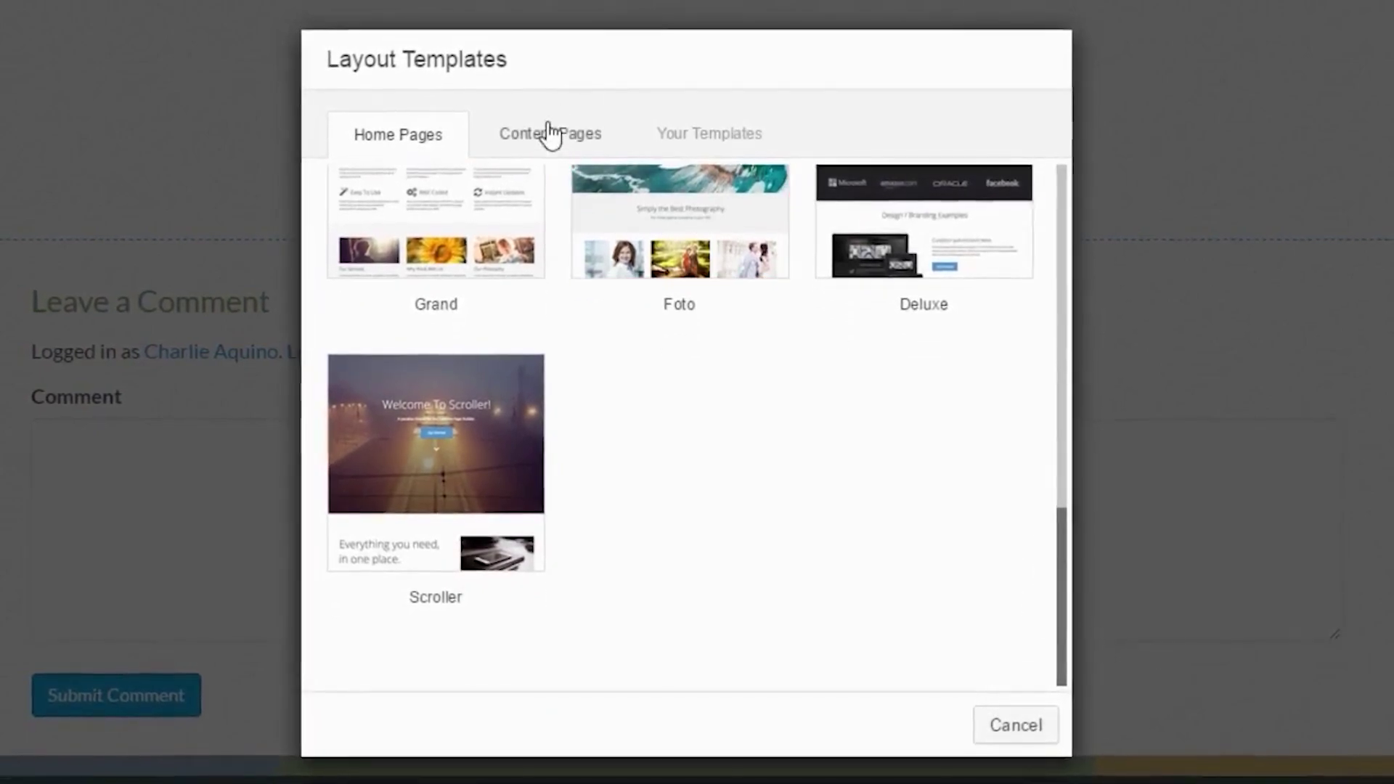
click(550, 130)
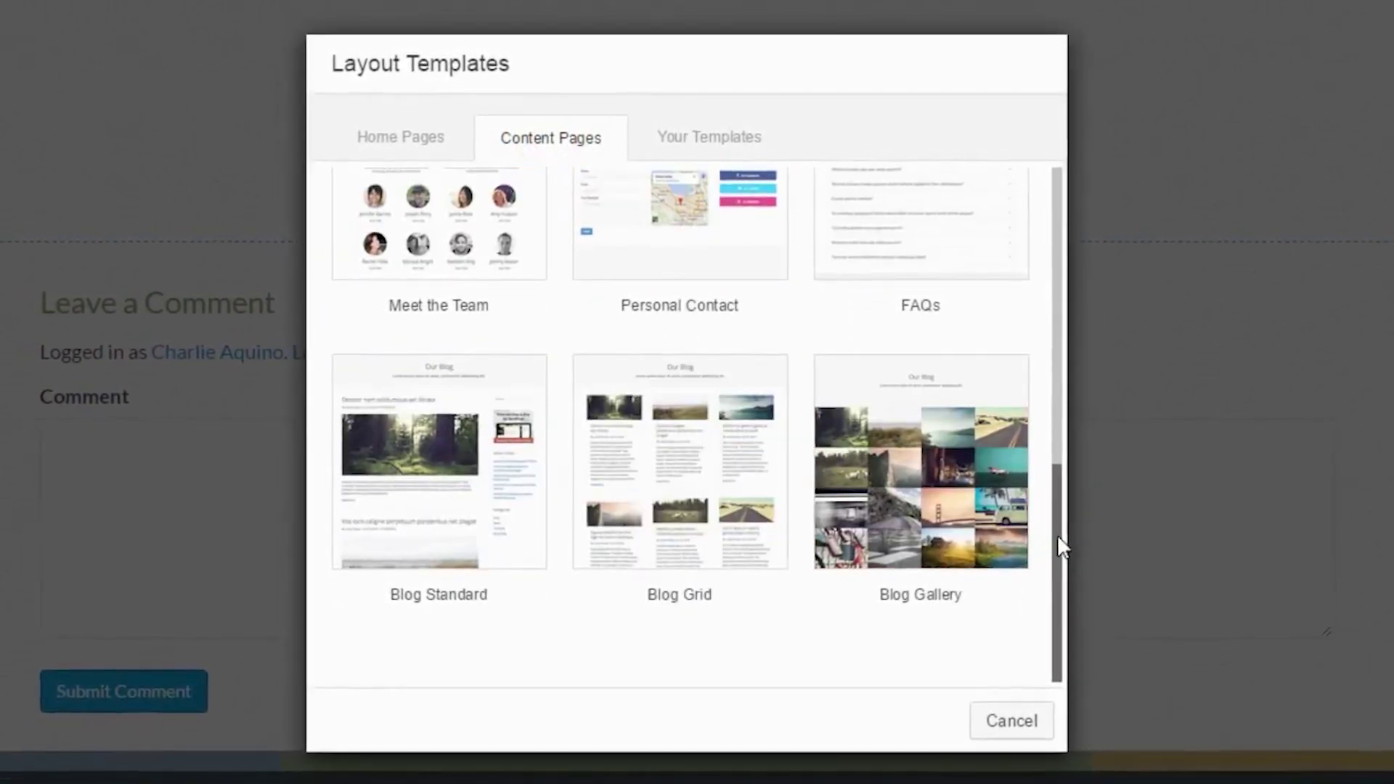
drag(1059, 548, 1077, 237)
click(685, 309)
- Replace the template's photo with the group selfie from the media library and save
click(433, 285)
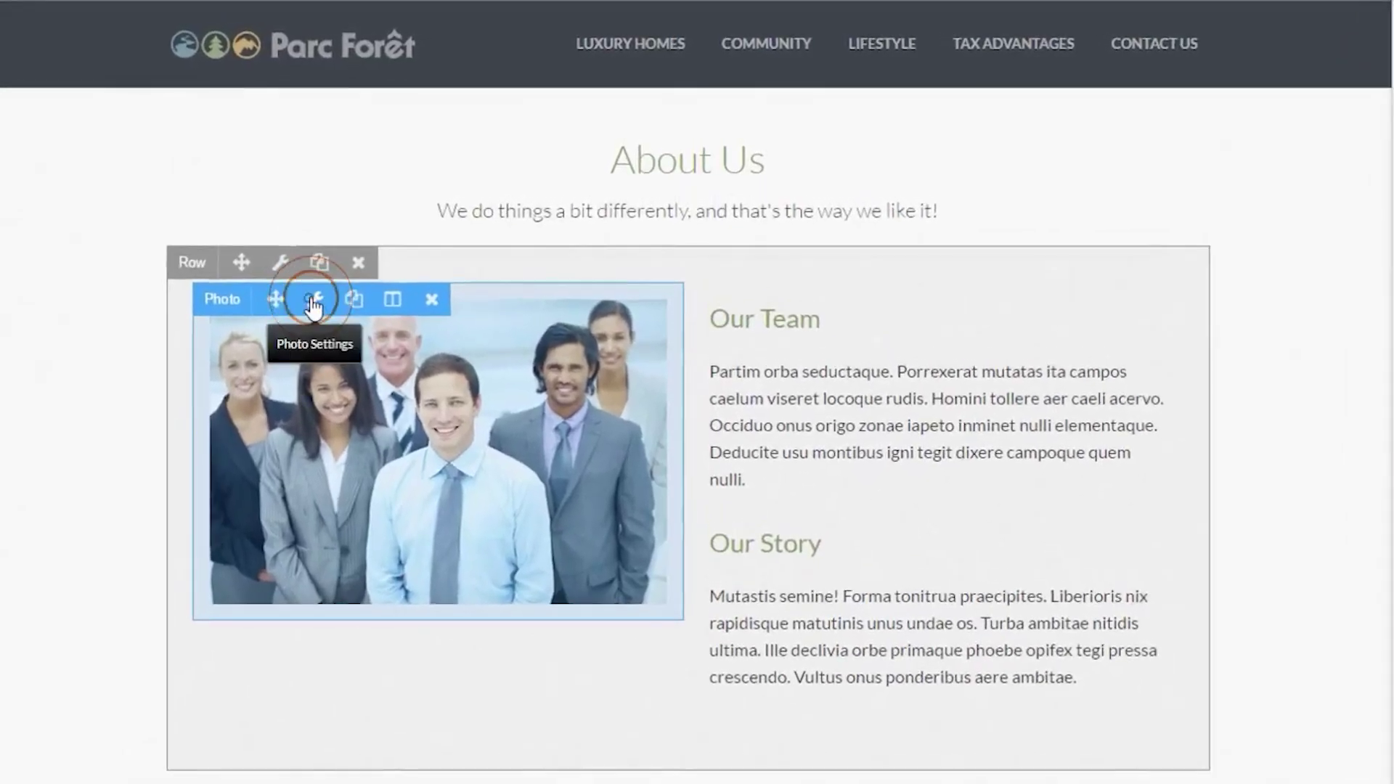
click(693, 341)
click(73, 361)
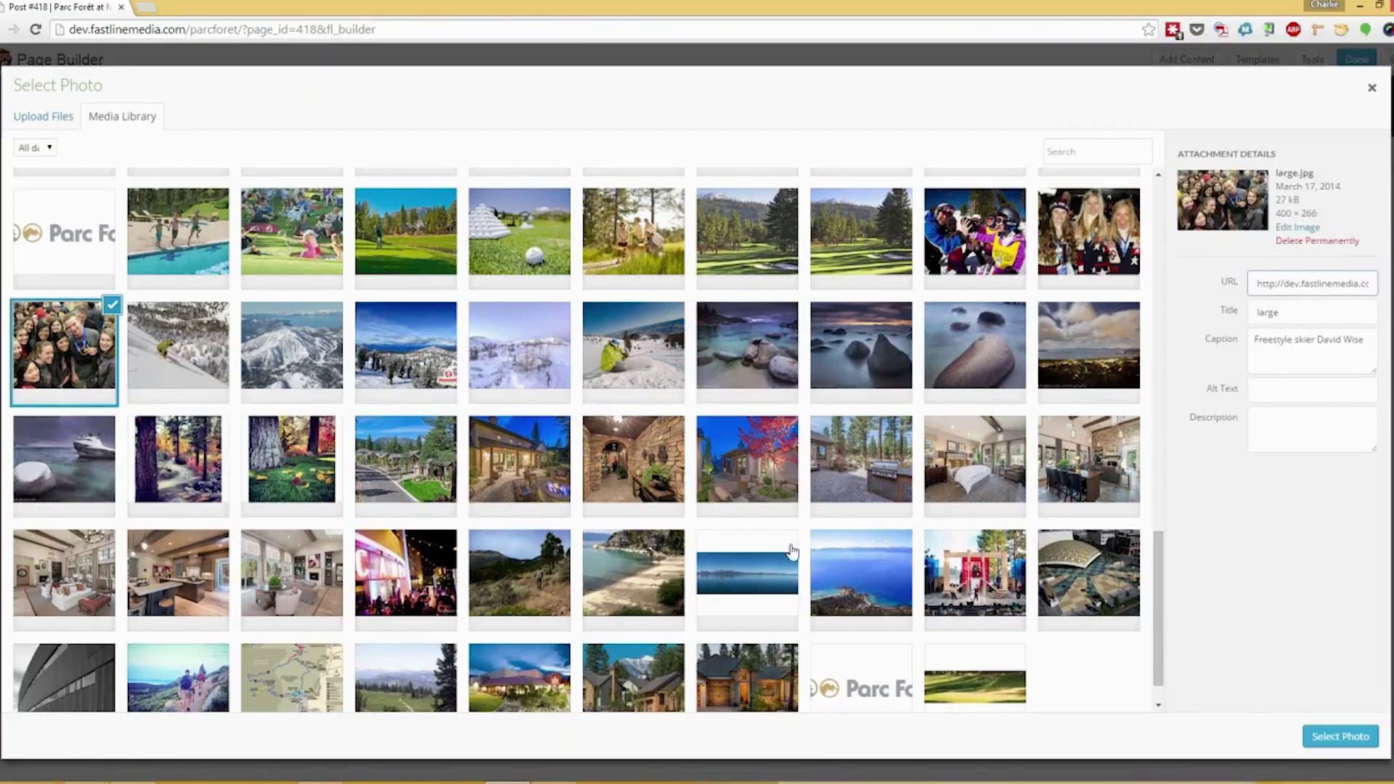
click(1321, 740)
click(835, 603)
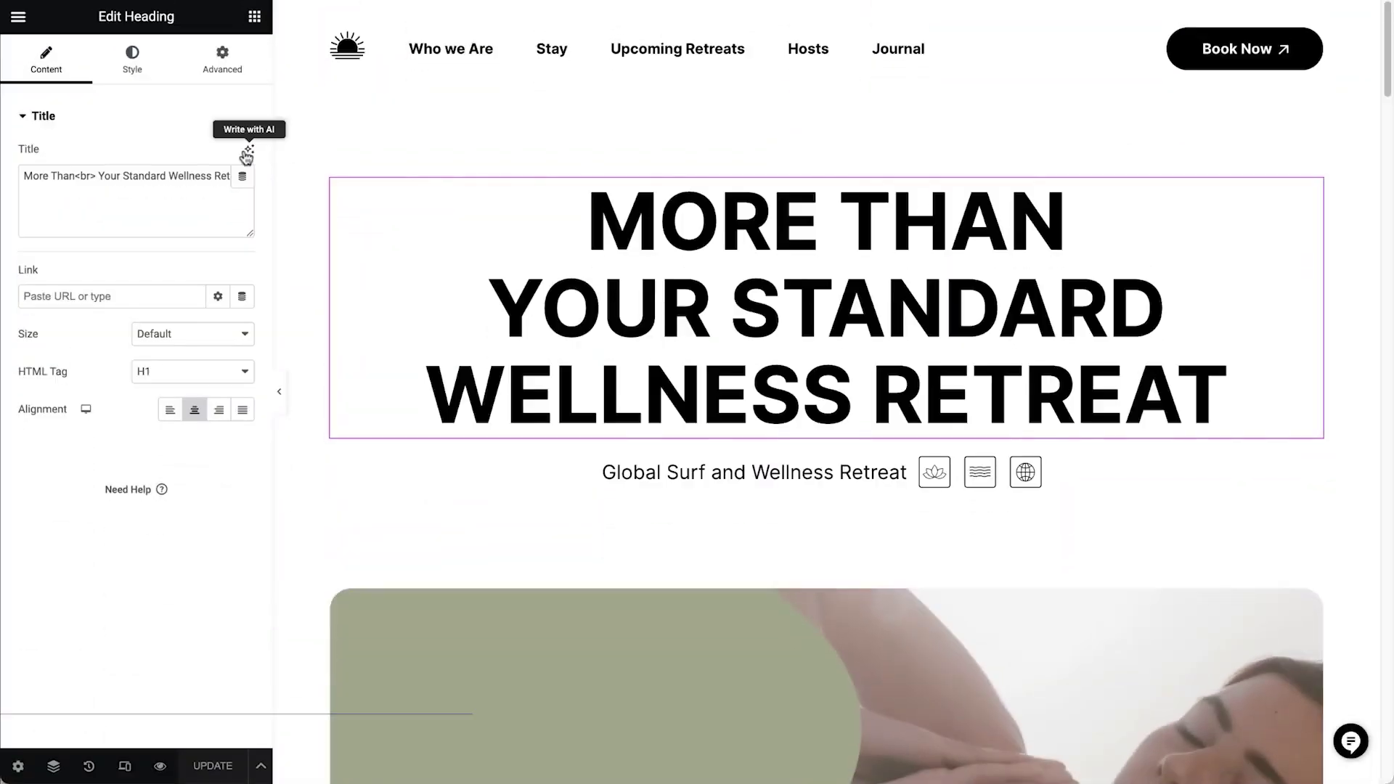
- Have AI generate an attention-grabbing home page title and replace the hero heading with it
click(249, 151)
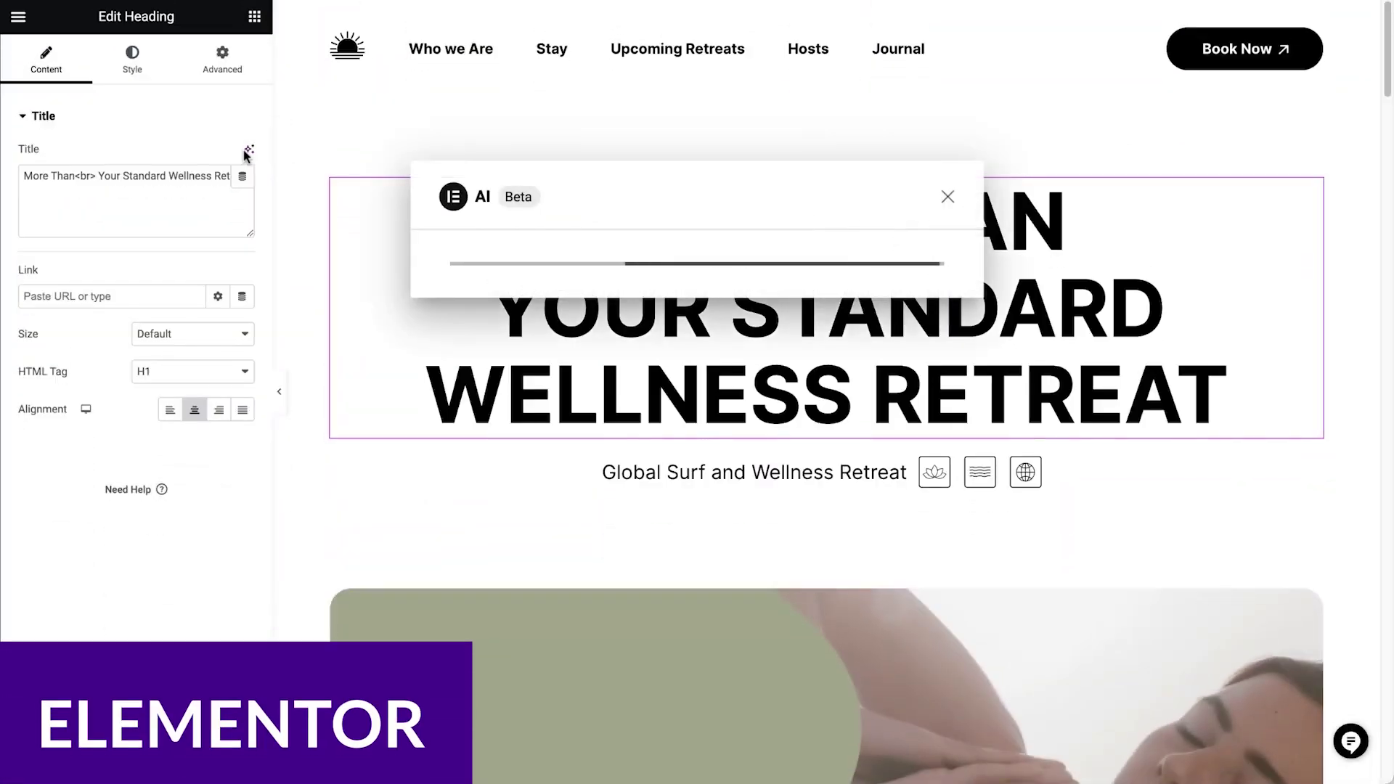
click(788, 570)
click(607, 497)
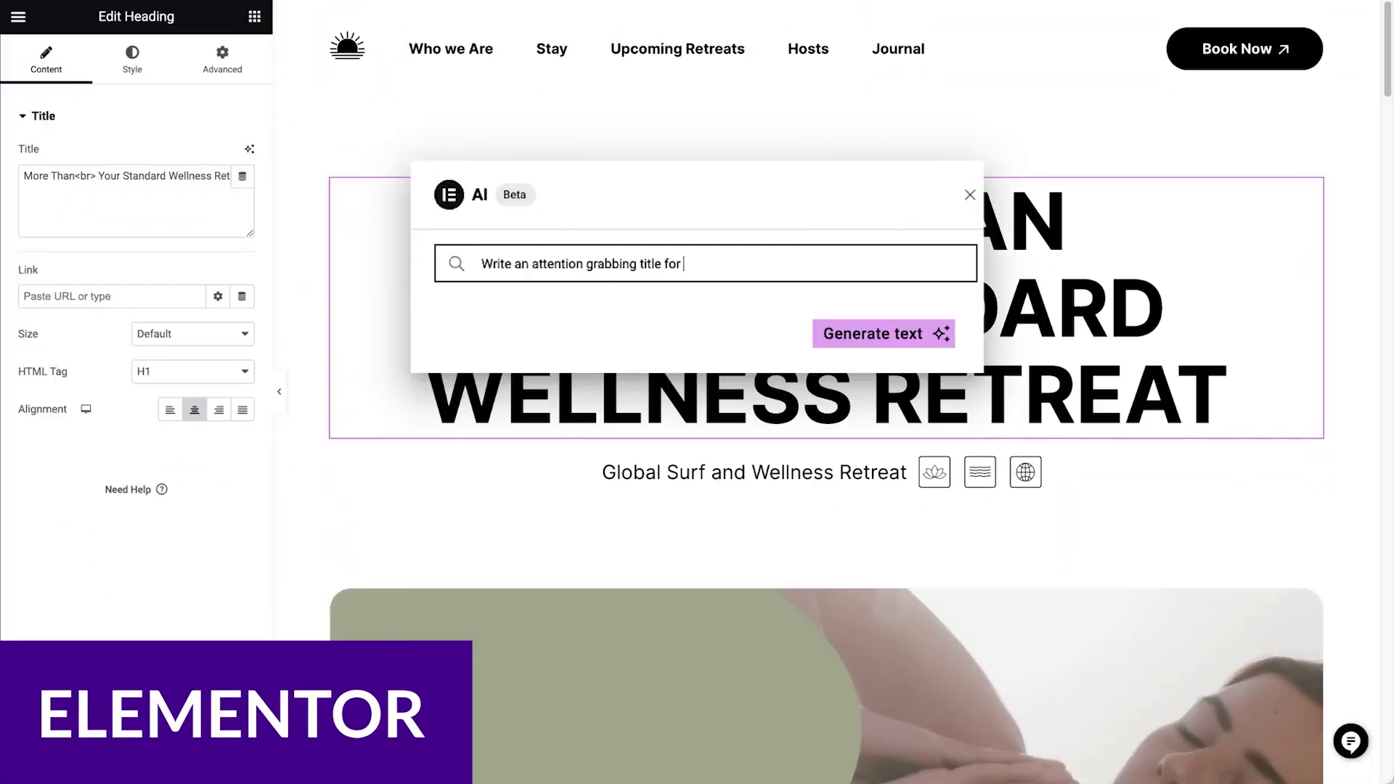
text(the home page of a surf retreat)
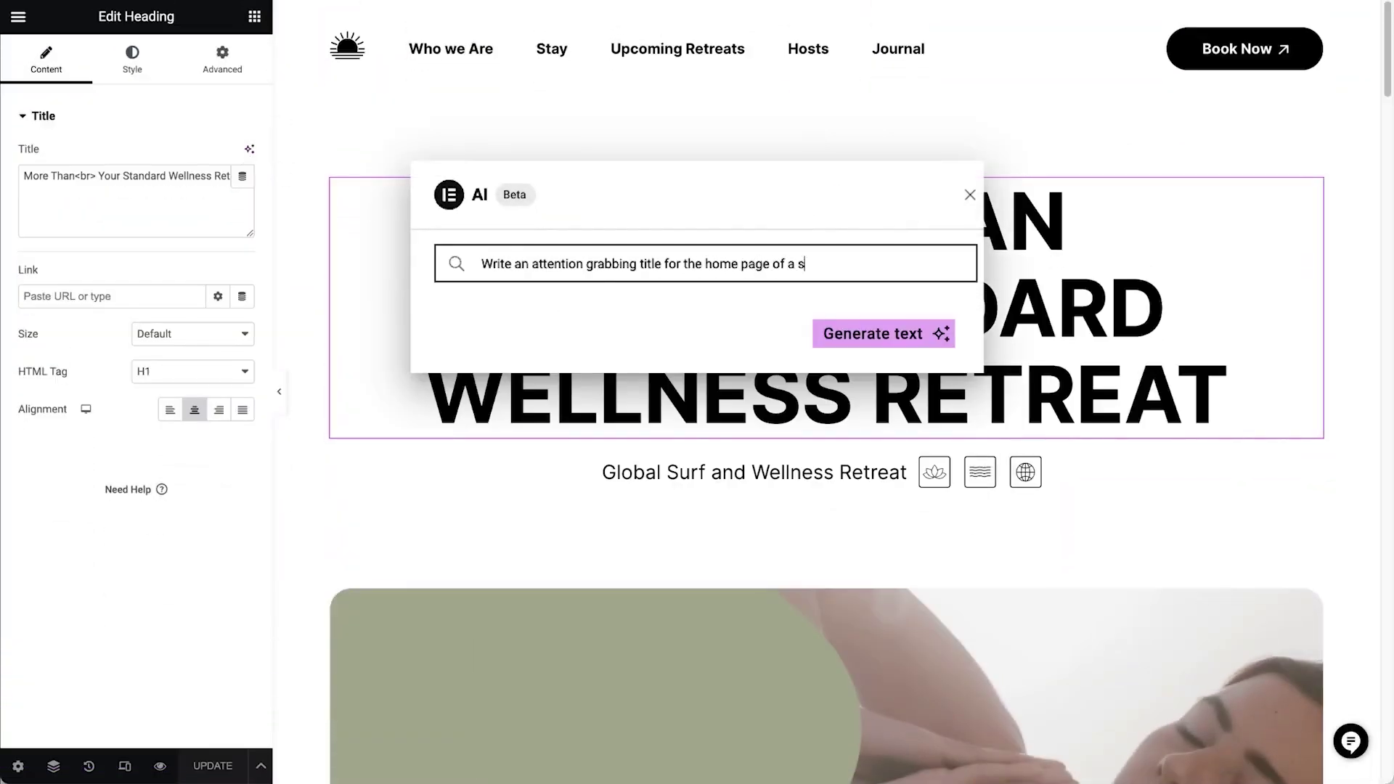
click(885, 341)
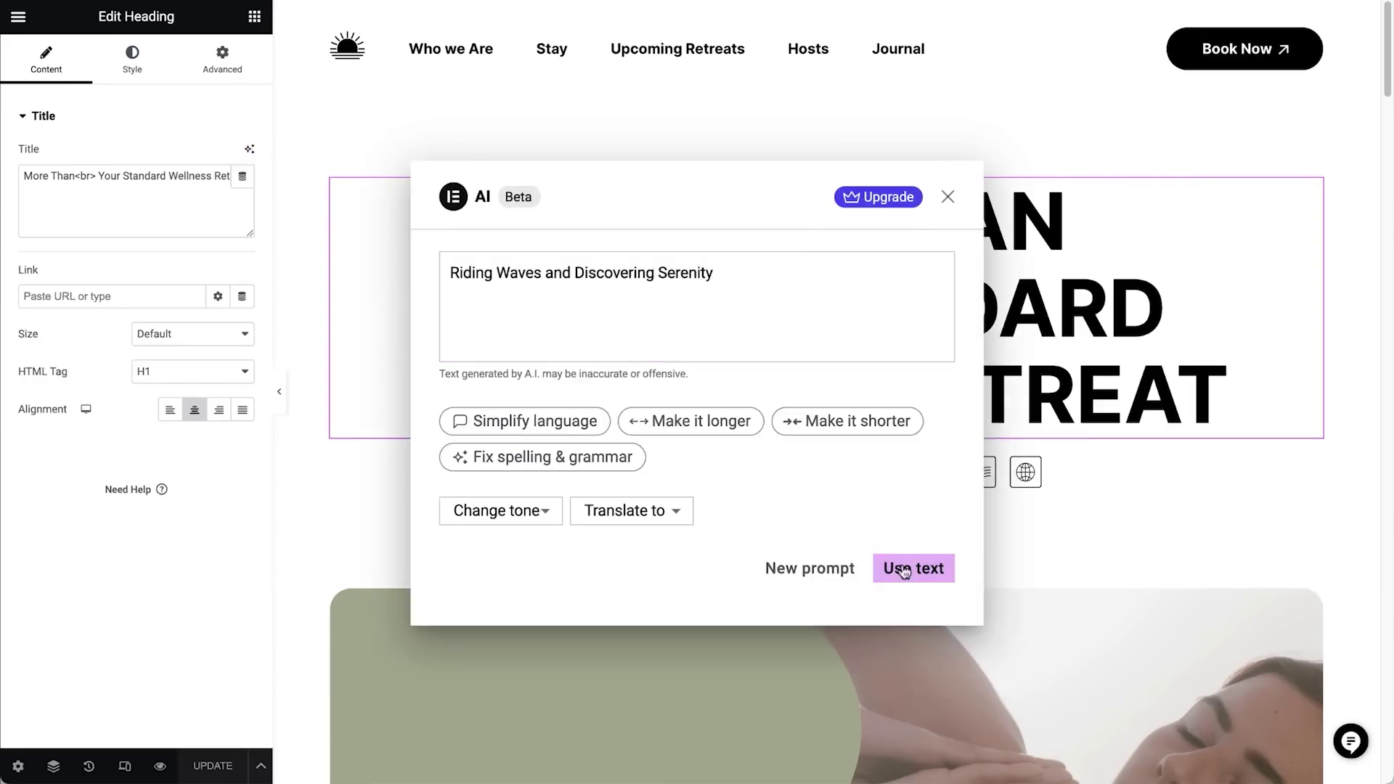
click(908, 566)
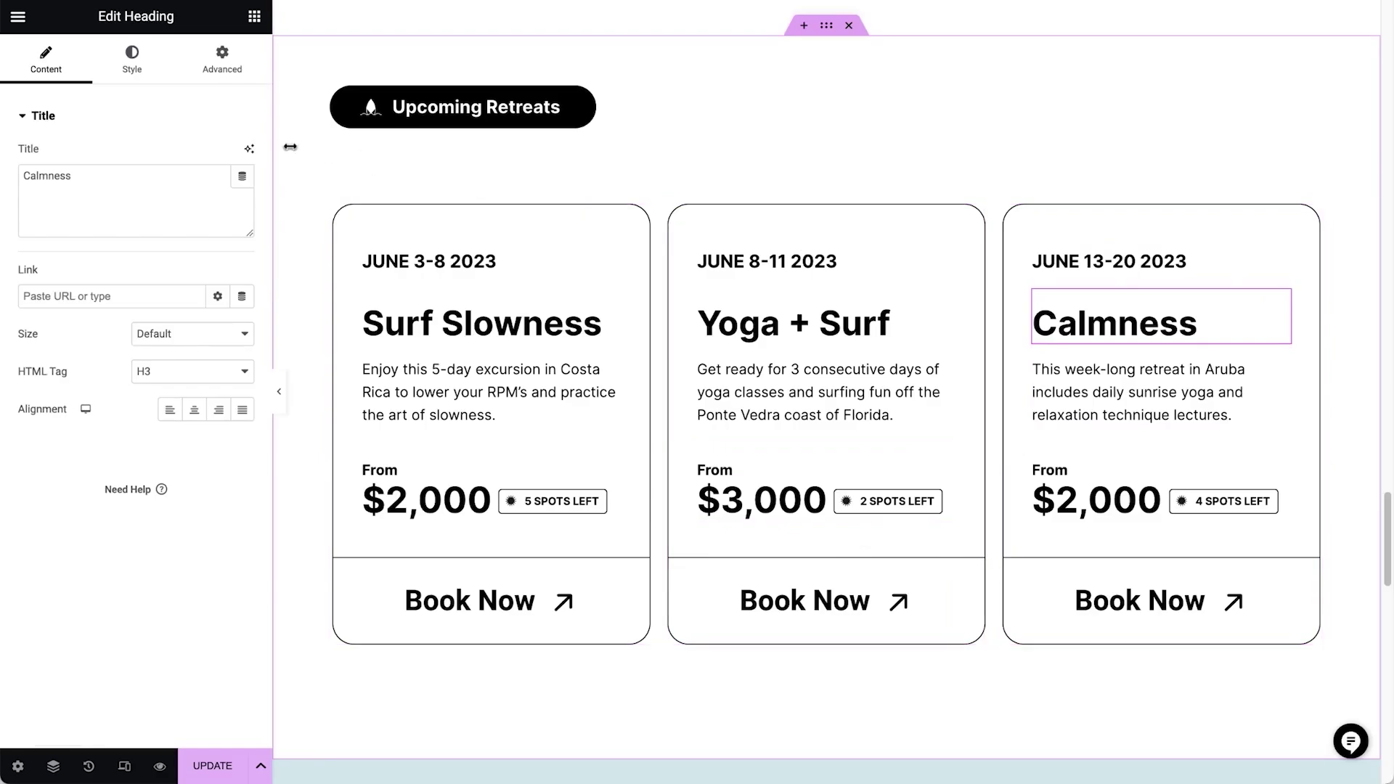
- Ask AI for a short two-word rewrite of the Calmness title
click(251, 153)
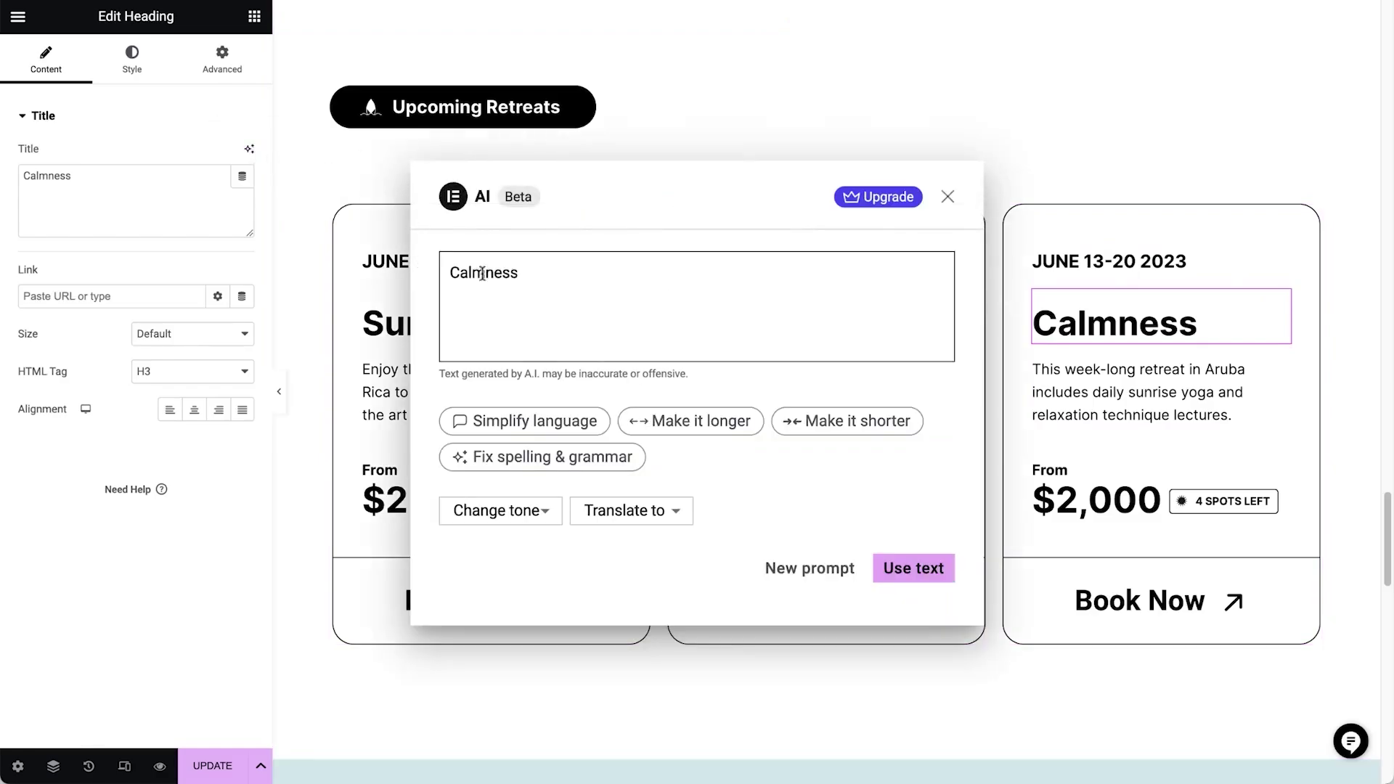
click(787, 570)
text(Write a 2 word)
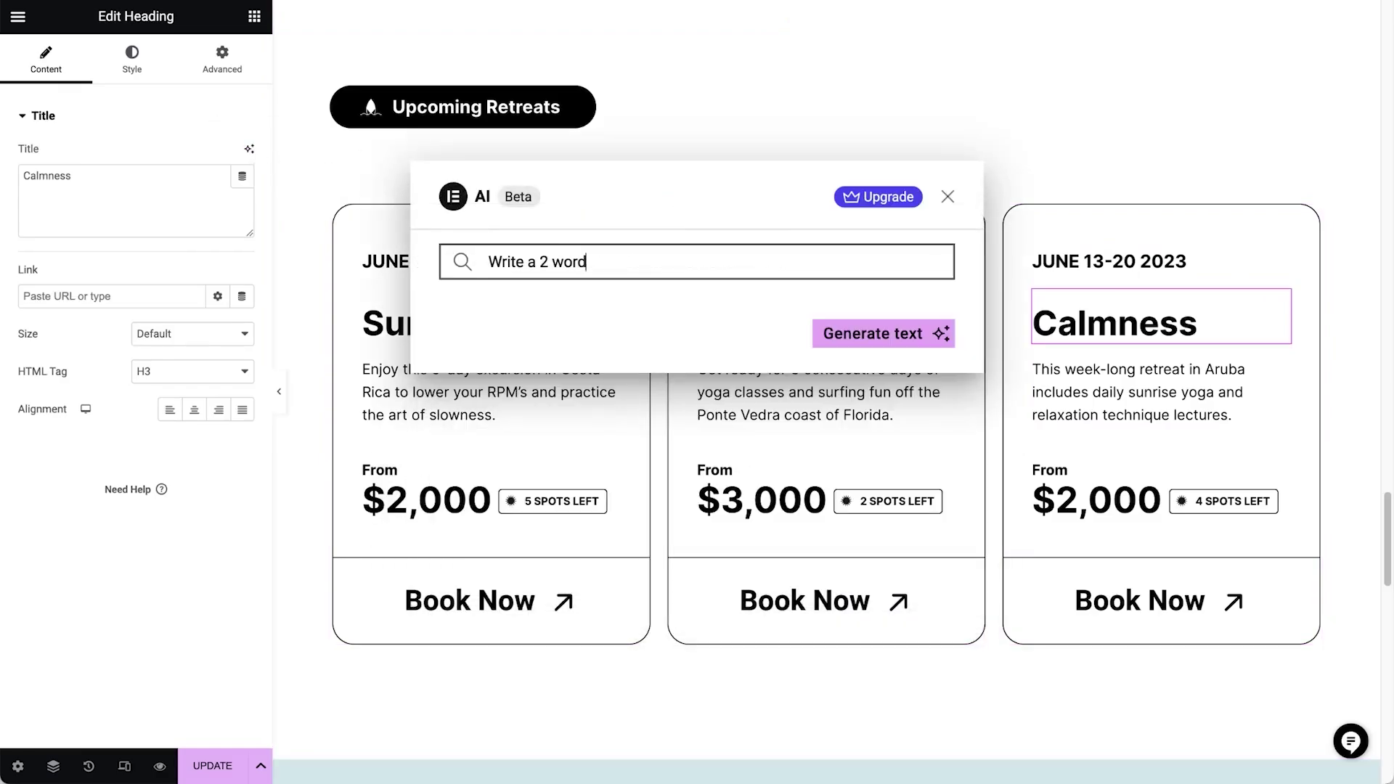
click(856, 338)
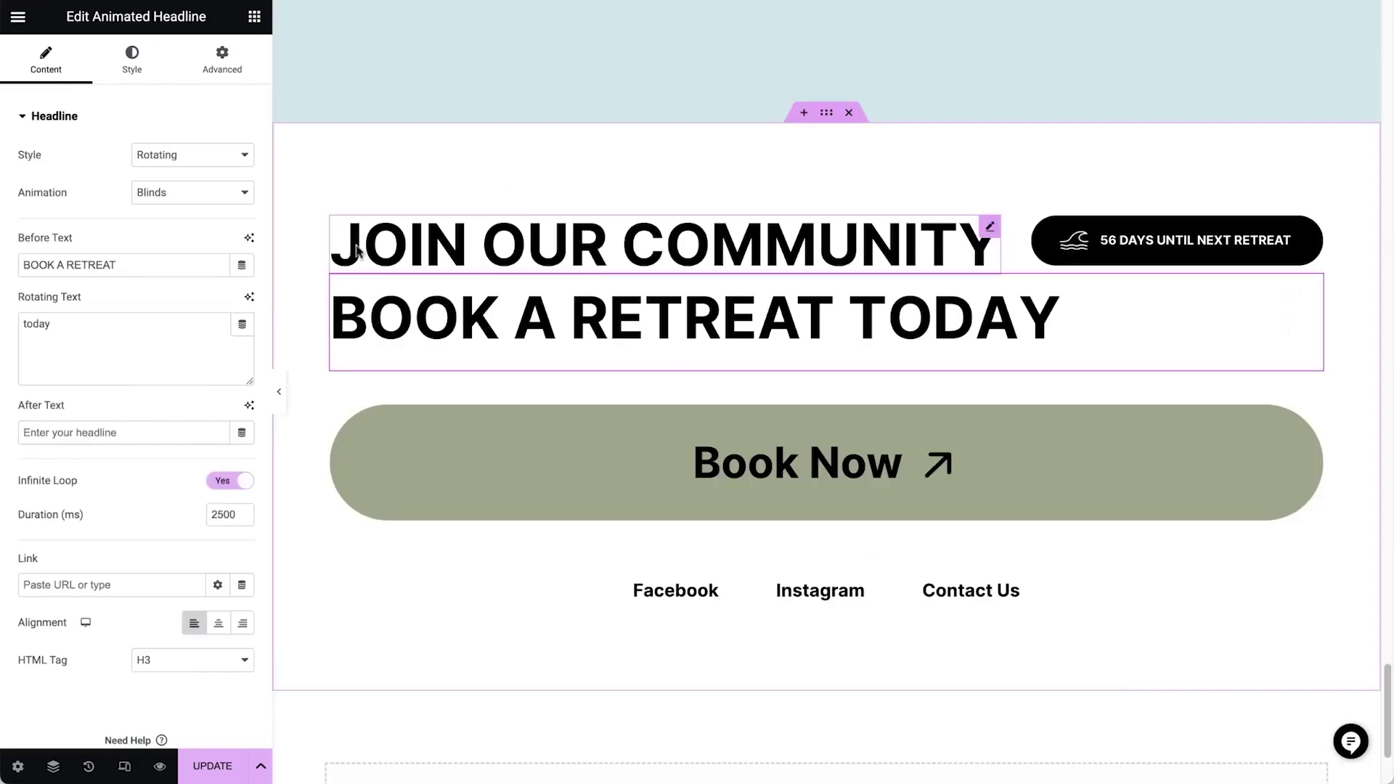
- Add the French, German and Spanish translations of 'today' (aujourd'hui, heute, hoy) to the rotating words
click(249, 297)
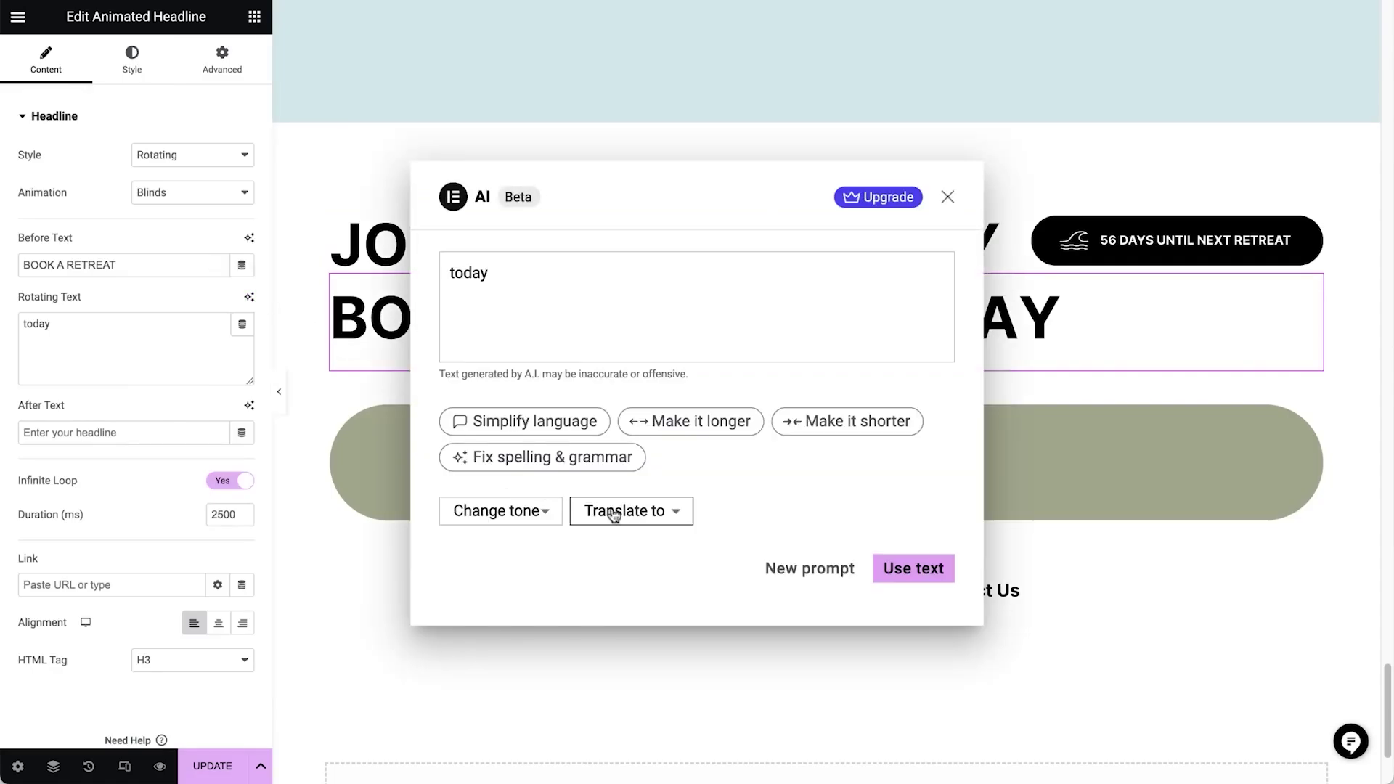
click(615, 513)
click(636, 285)
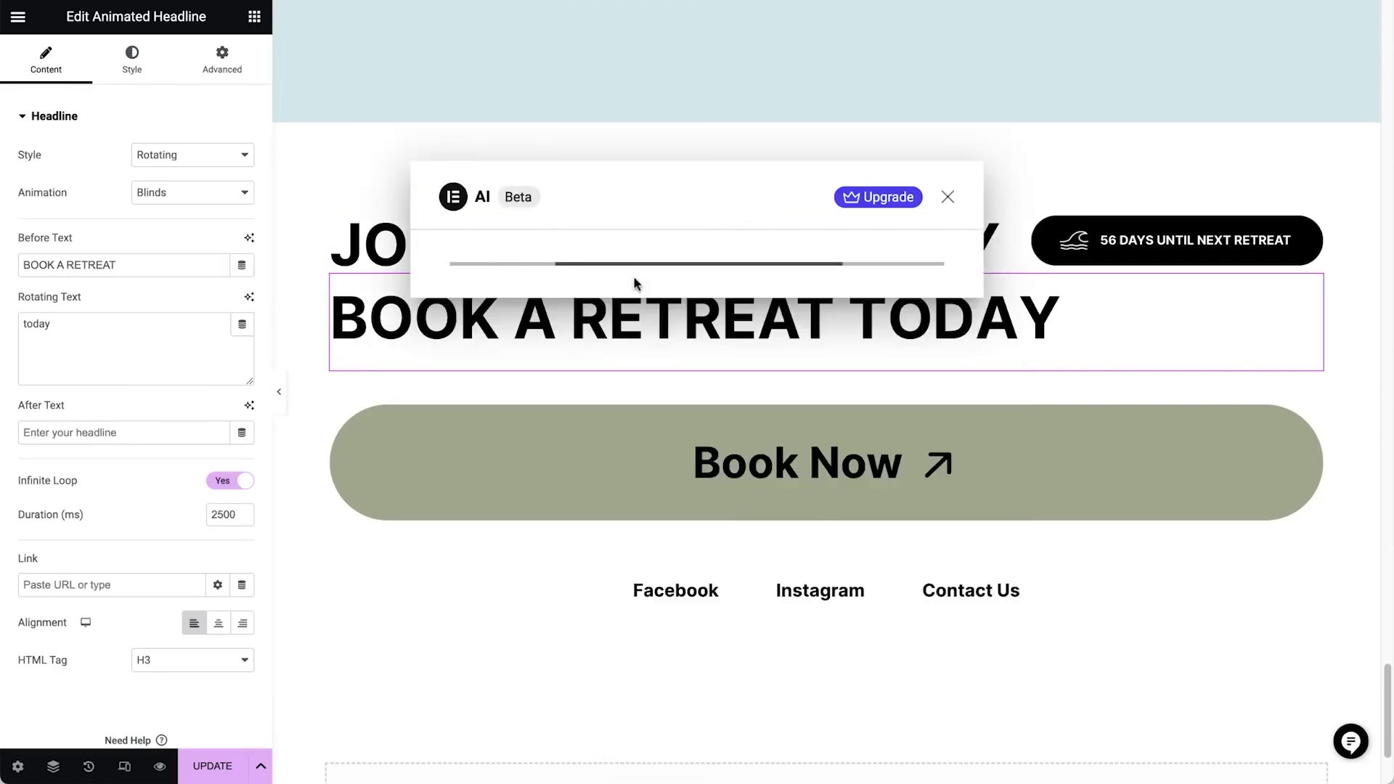
click(893, 570)
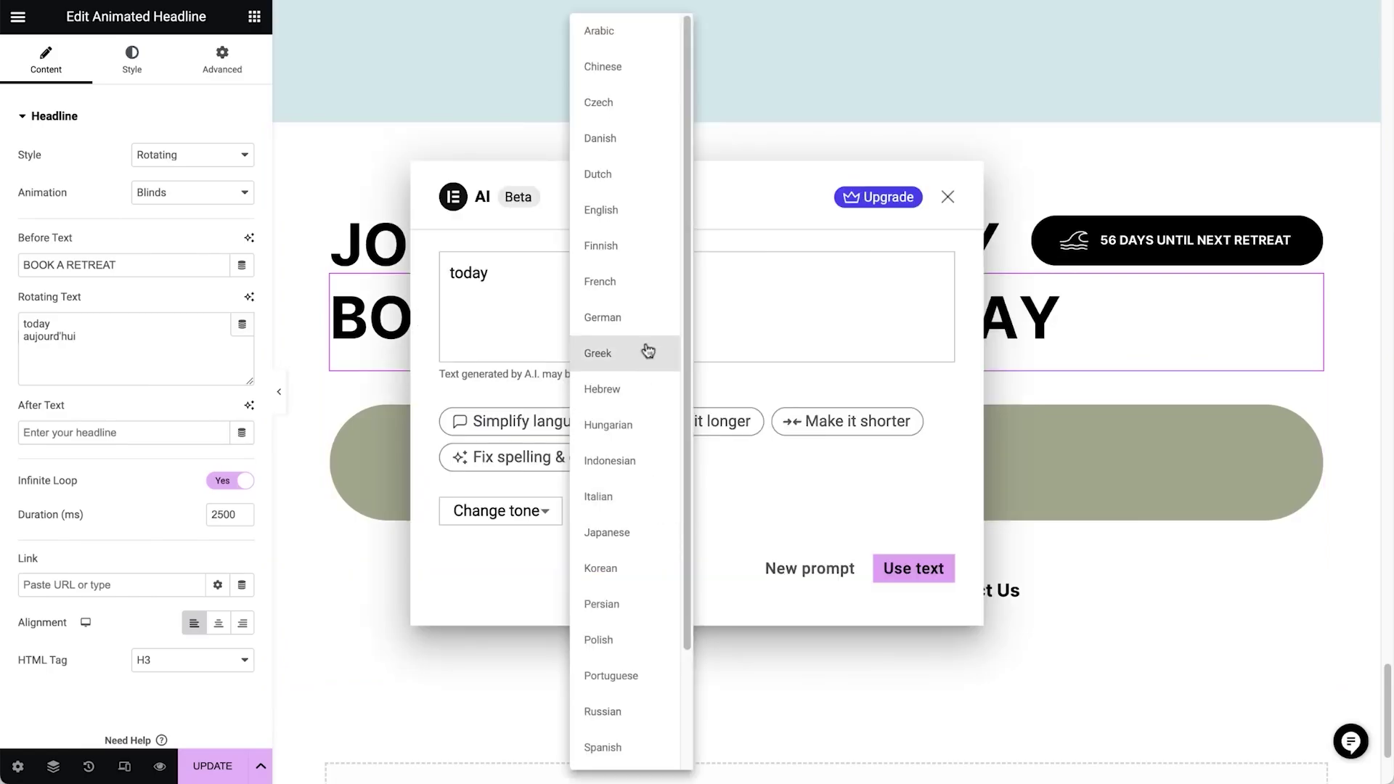
click(639, 318)
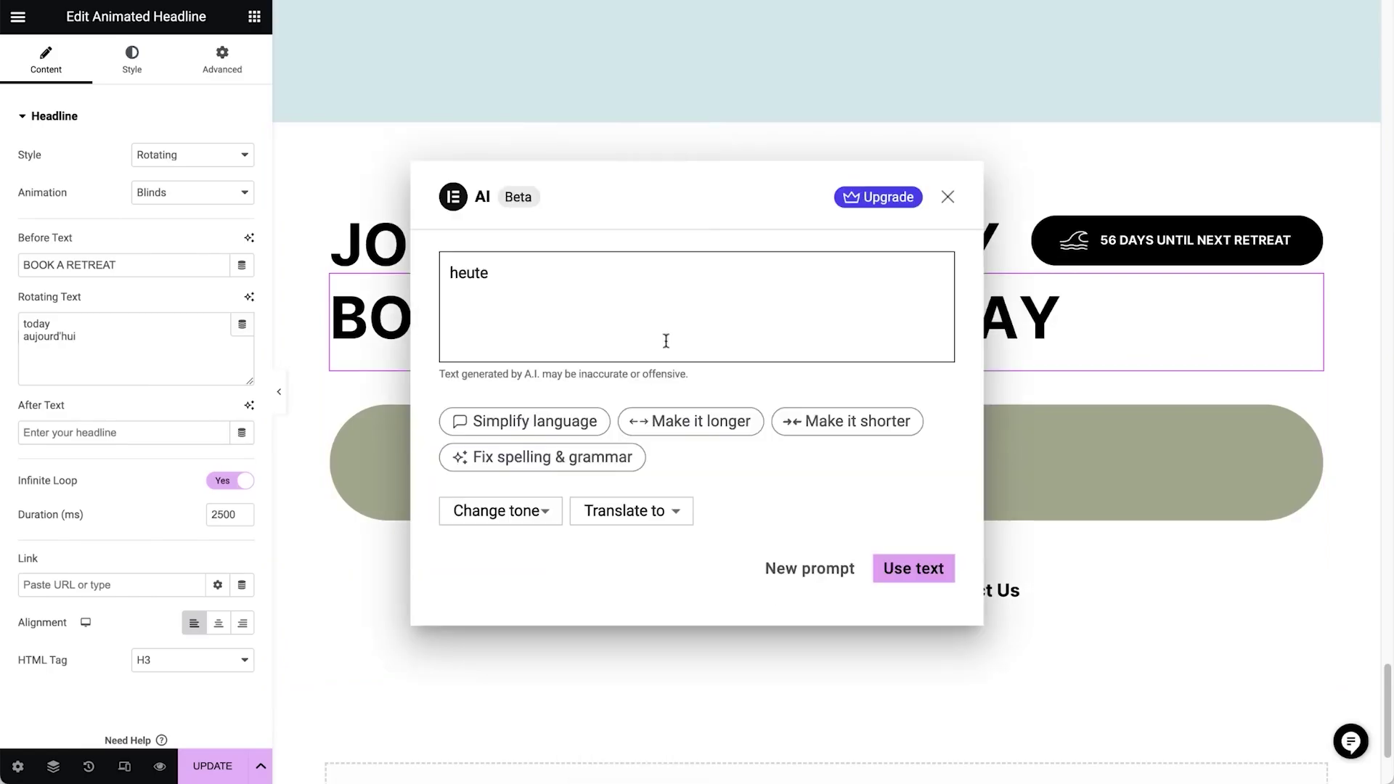
click(887, 569)
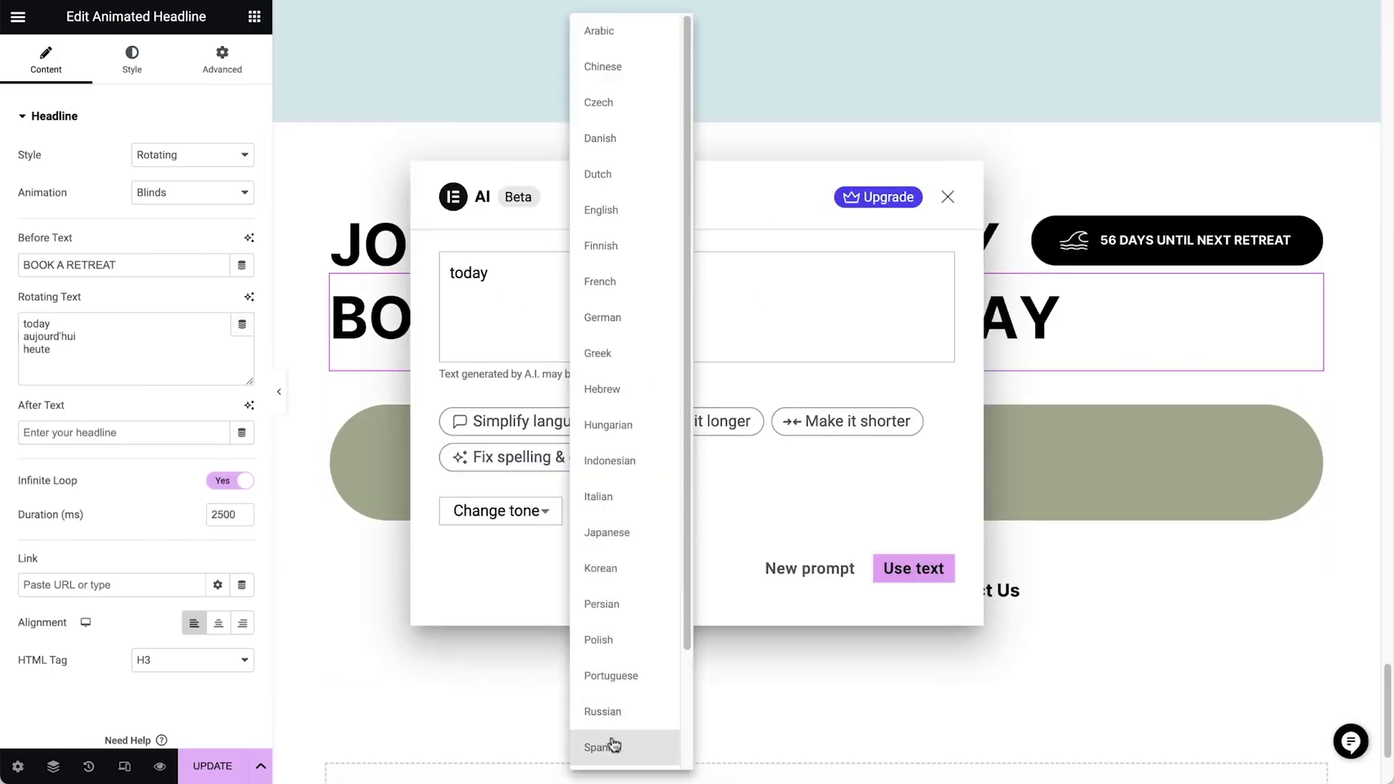
click(612, 746)
click(898, 576)
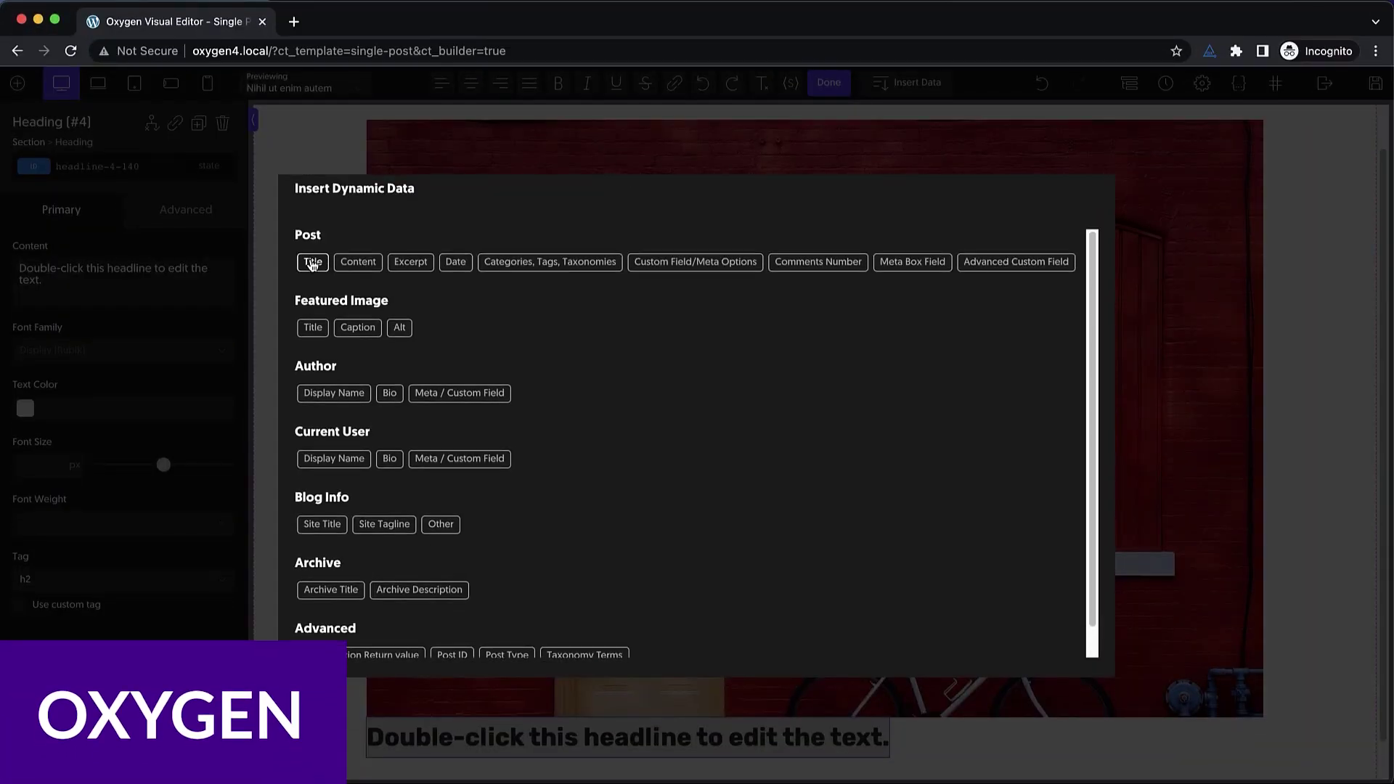
- Fill the heading with the dynamic post title and add a 'Written by' line with the author's display name
click(313, 263)
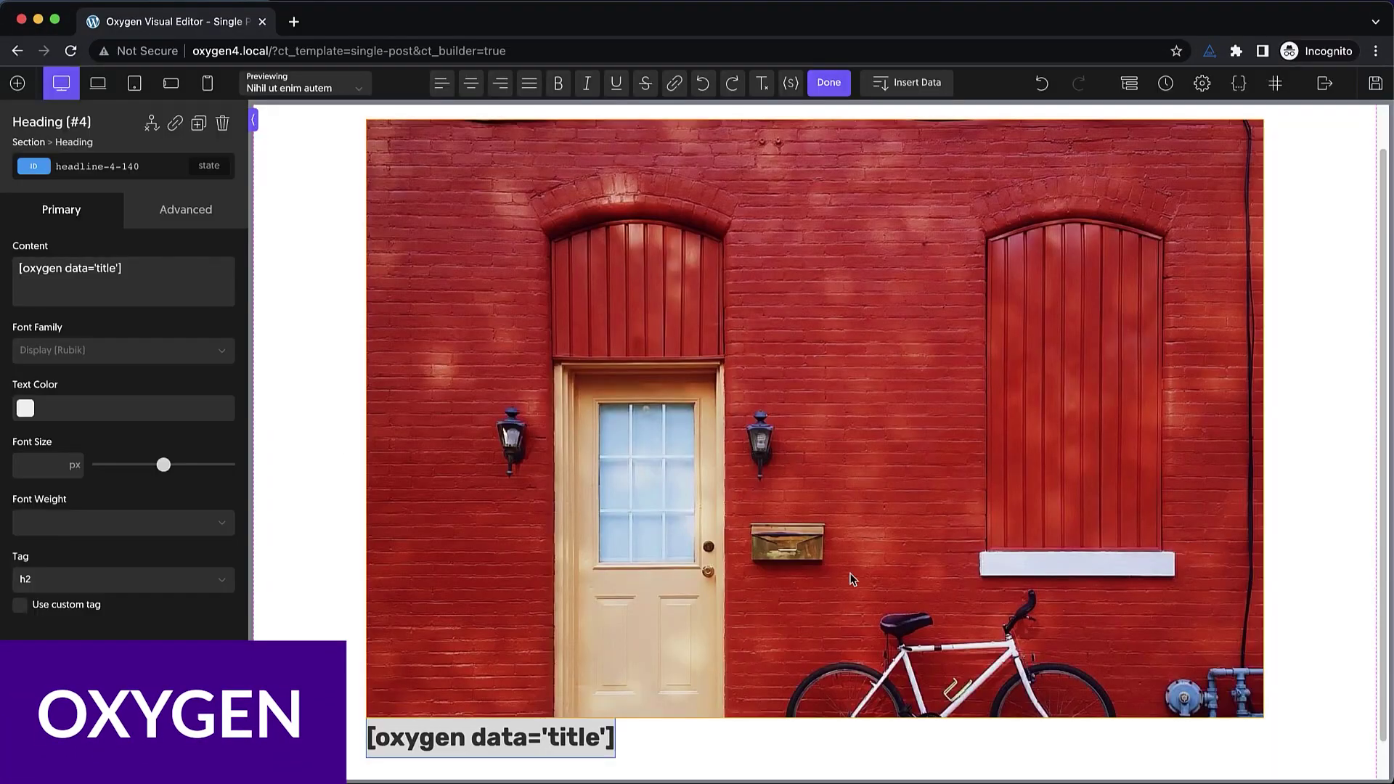
click(18, 83)
click(118, 320)
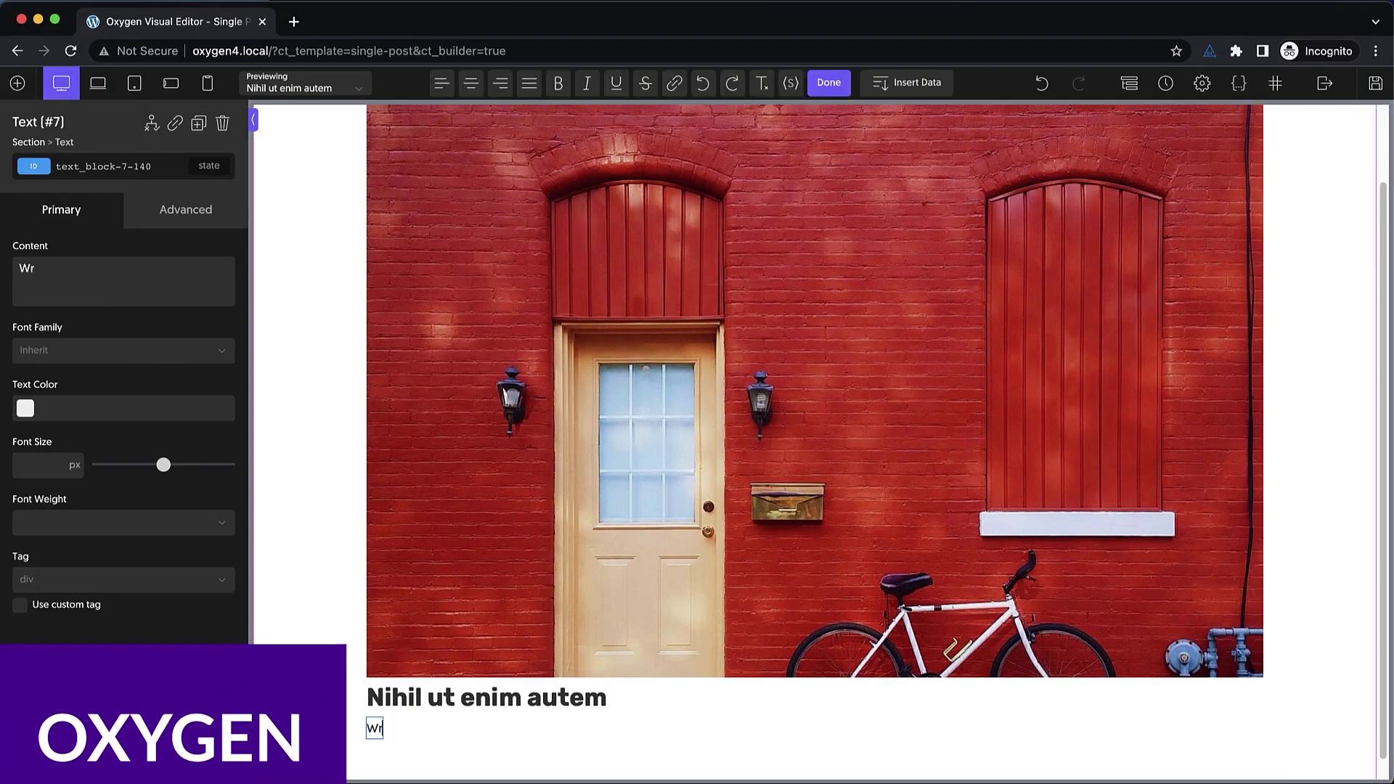
text(Written by)
click(918, 83)
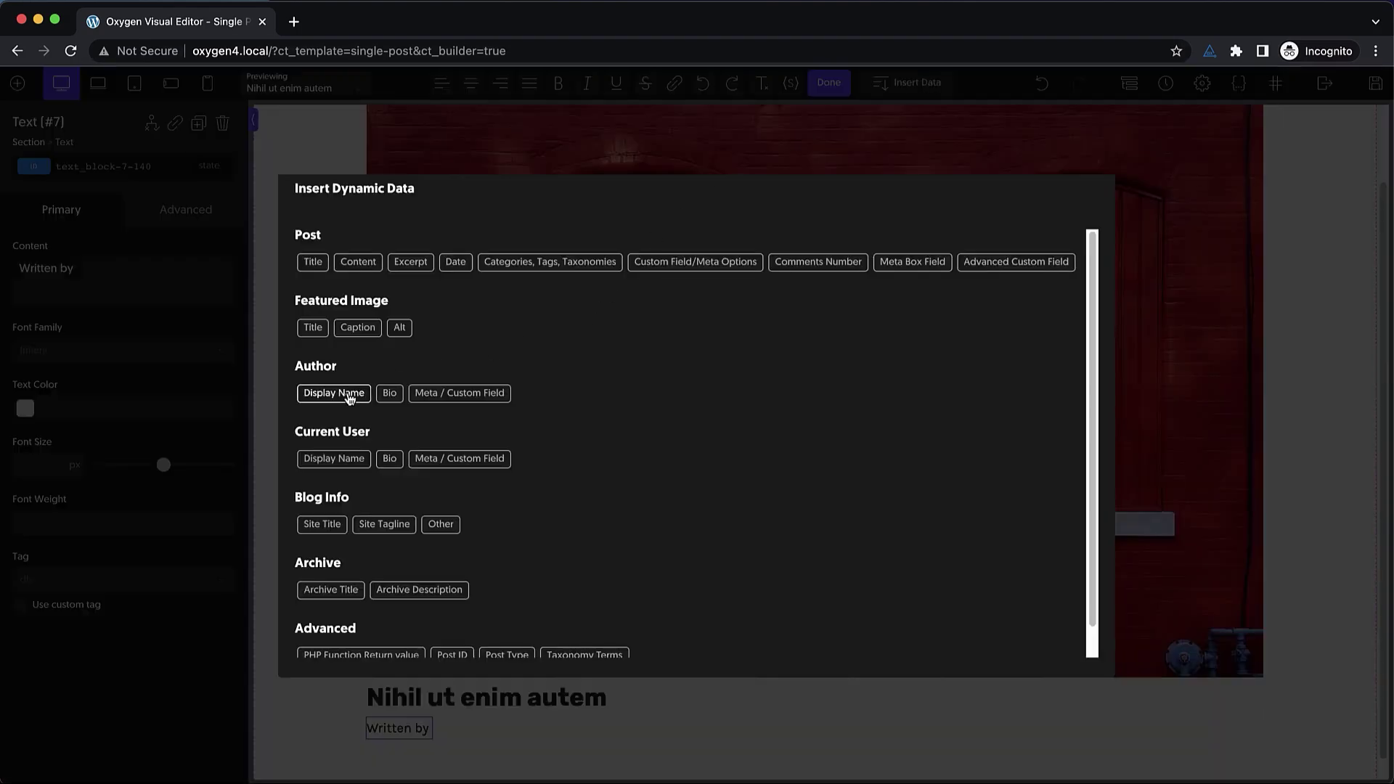
click(347, 400)
- Add another text block to the post section showing the dynamic post content
click(809, 734)
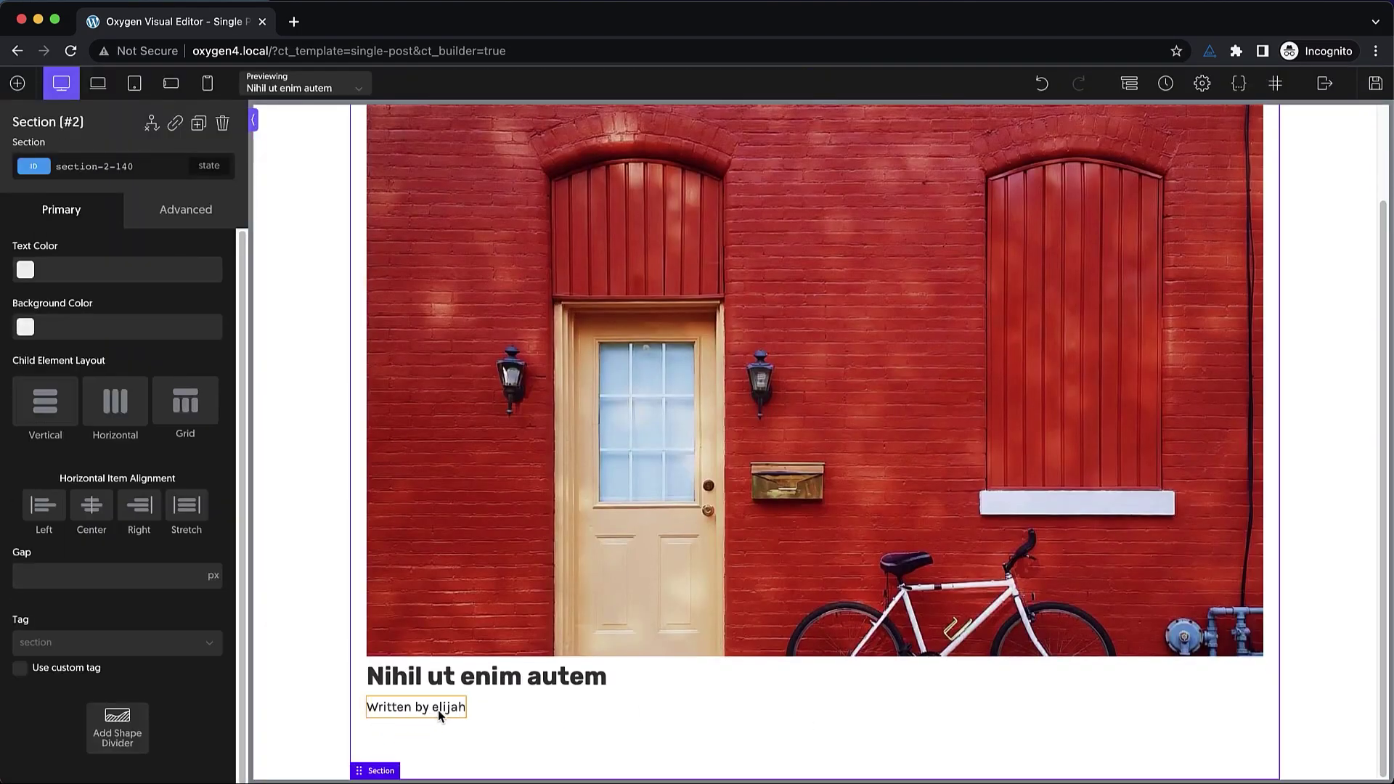
click(17, 83)
click(118, 320)
double_click(515, 728)
click(913, 82)
click(358, 262)
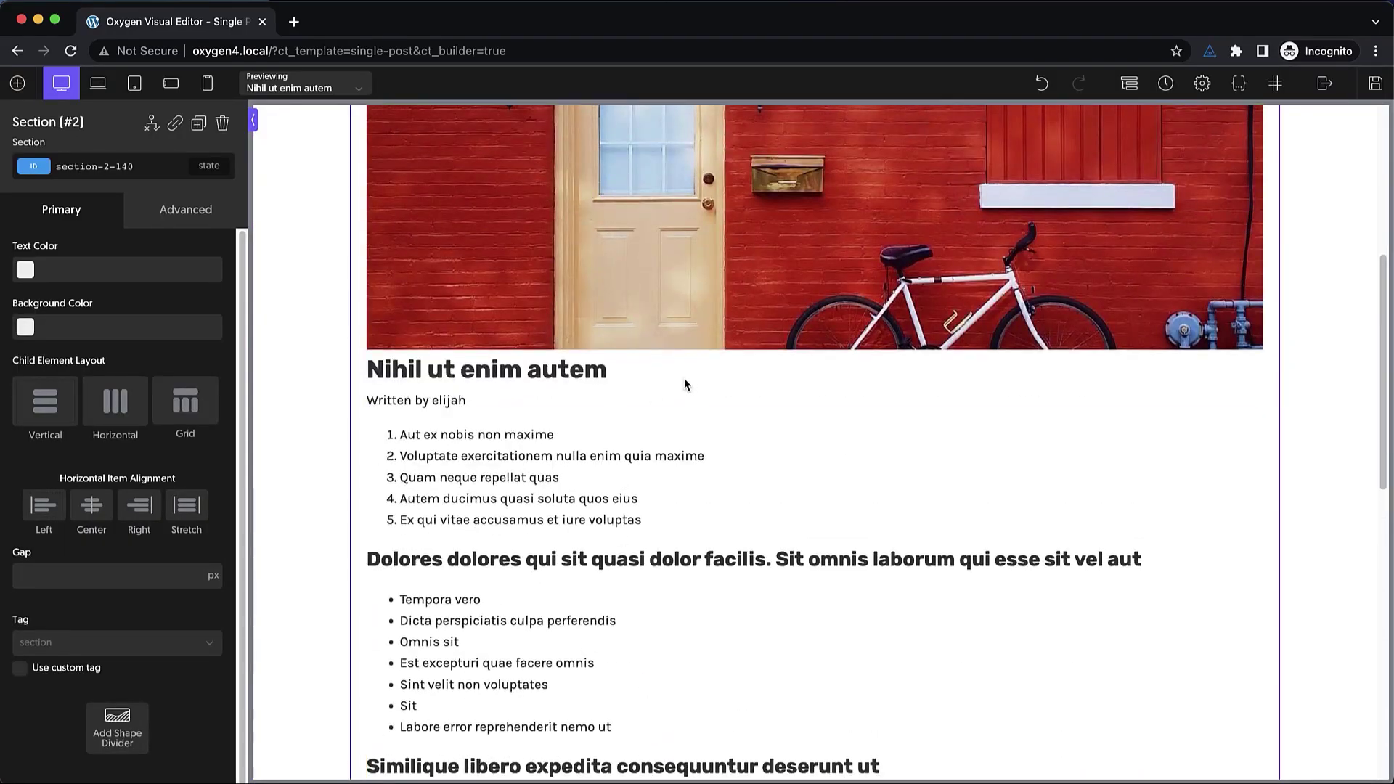
- Enlarge the post title heading text to 61px
click(486, 370)
drag(162, 465, 178, 464)
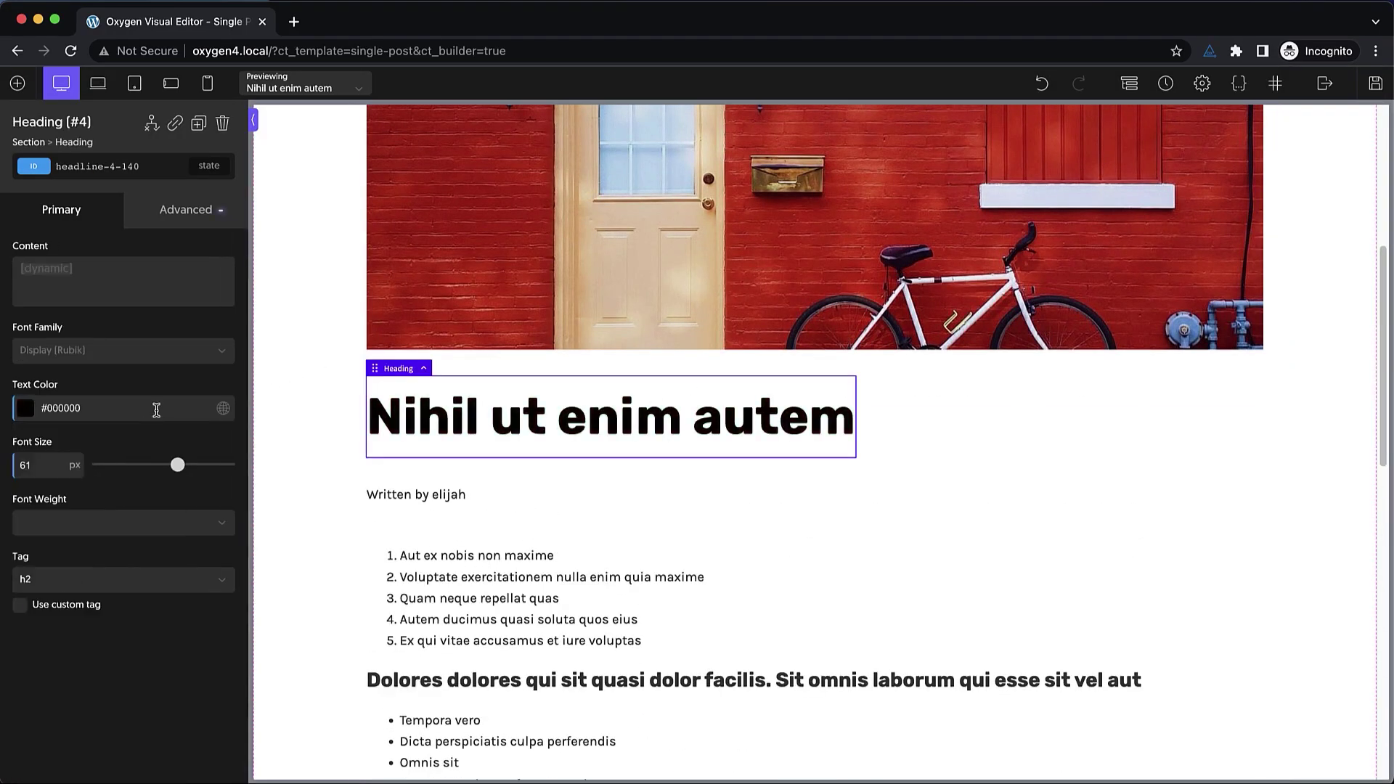
scroll(825, 400, down, 8)
scroll(825, 394, up, 10)
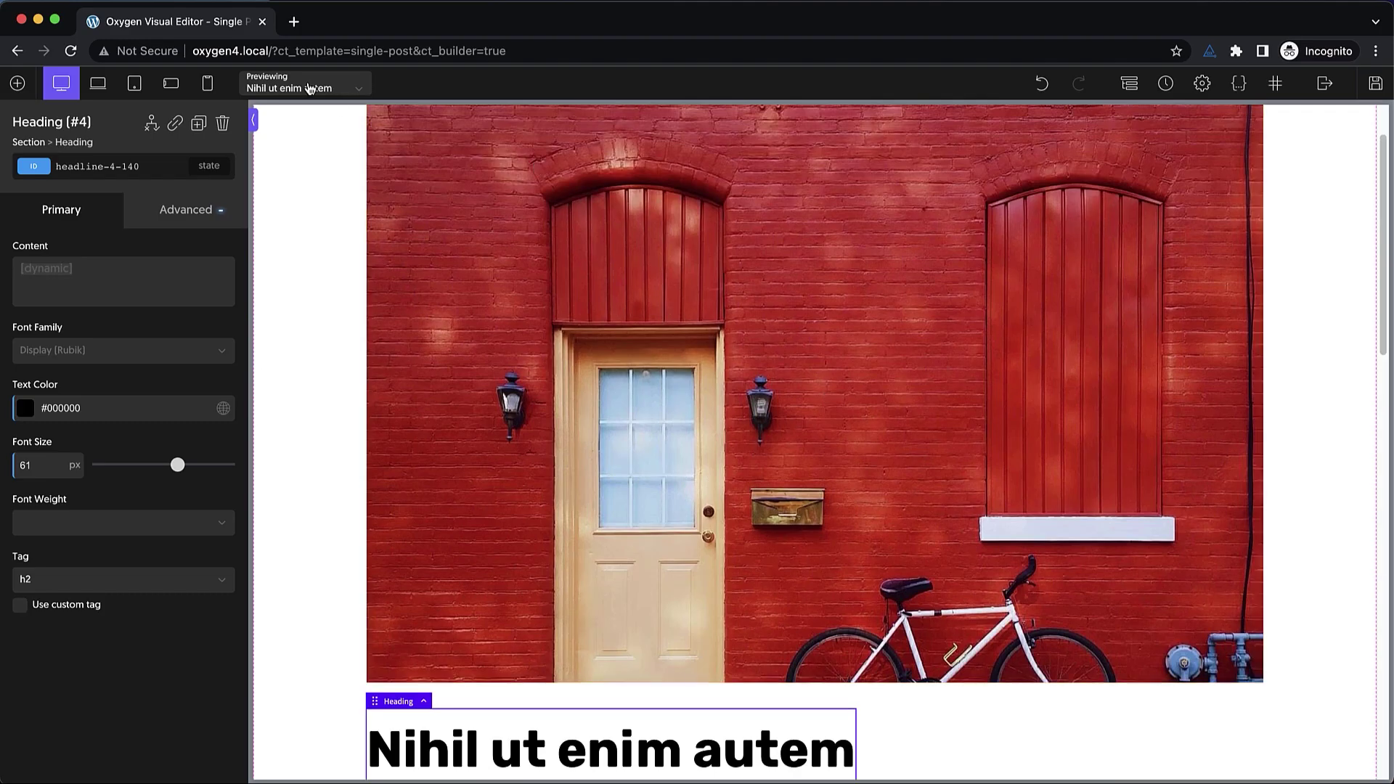
- Preview the template with post 'Ea provident hic itaque' and view it on the live site
click(309, 88)
click(296, 164)
scroll(477, 445, down, 10)
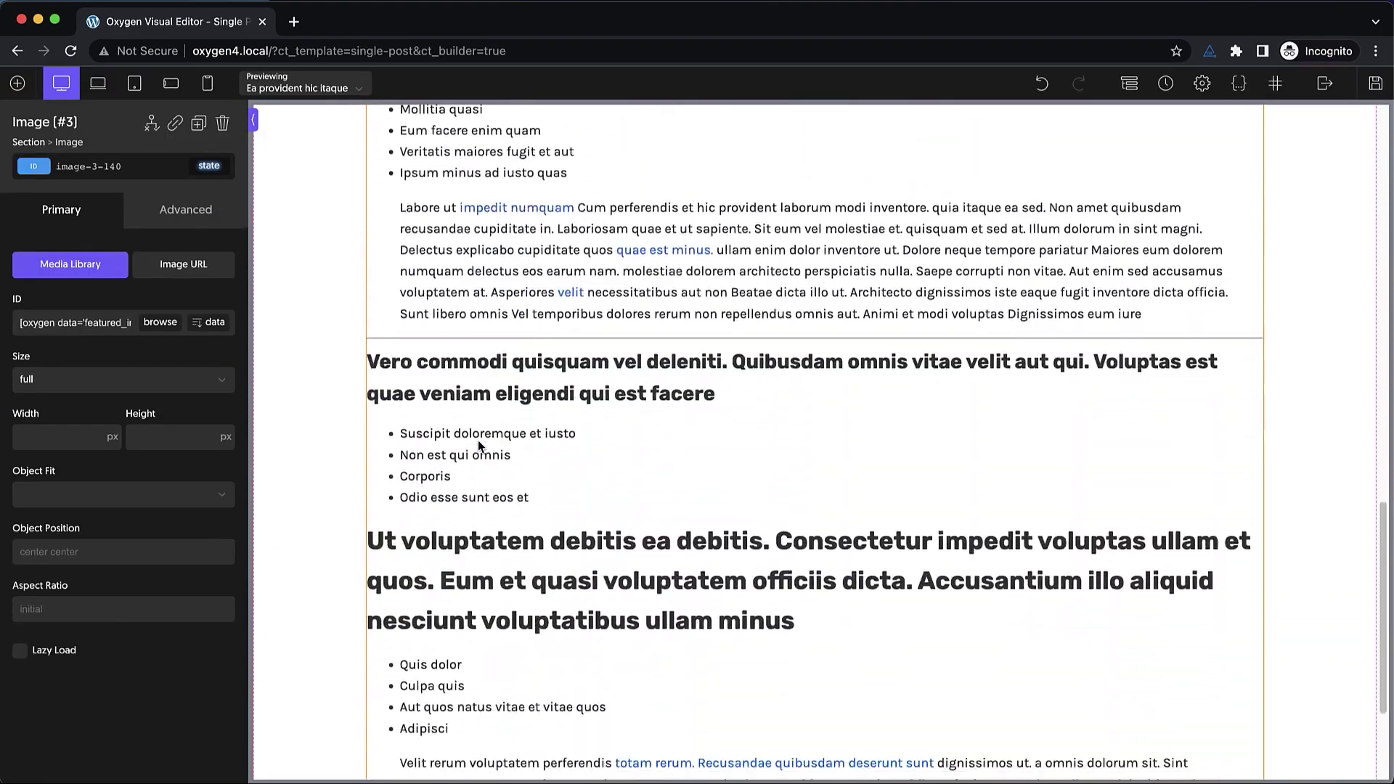
drag(1384, 508, 1389, 109)
click(1326, 84)
click(1340, 133)
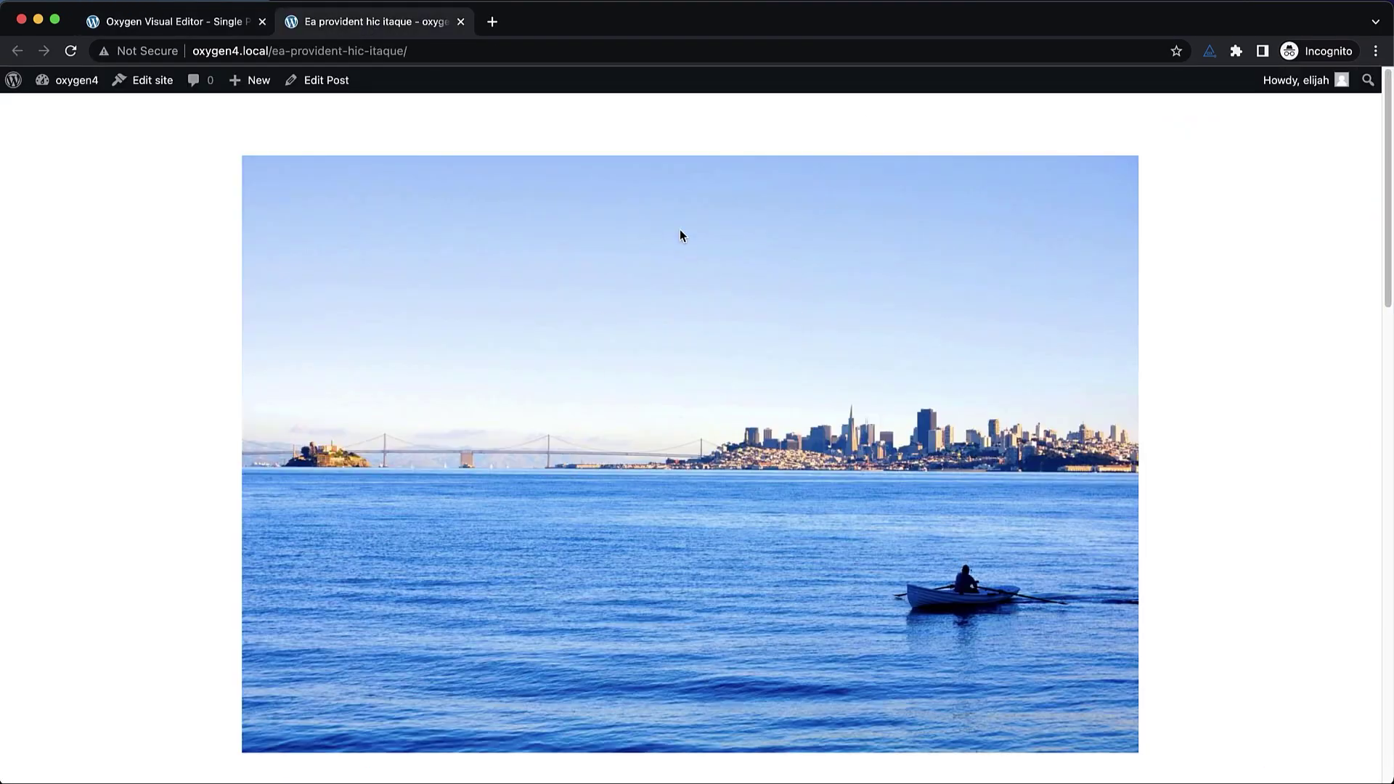
scroll(581, 305, down, 6)
scroll(494, 383, down, 5)
- View post 'Quia sint id sit quaerat' on the live site
key(ctrl+shift+Tab)
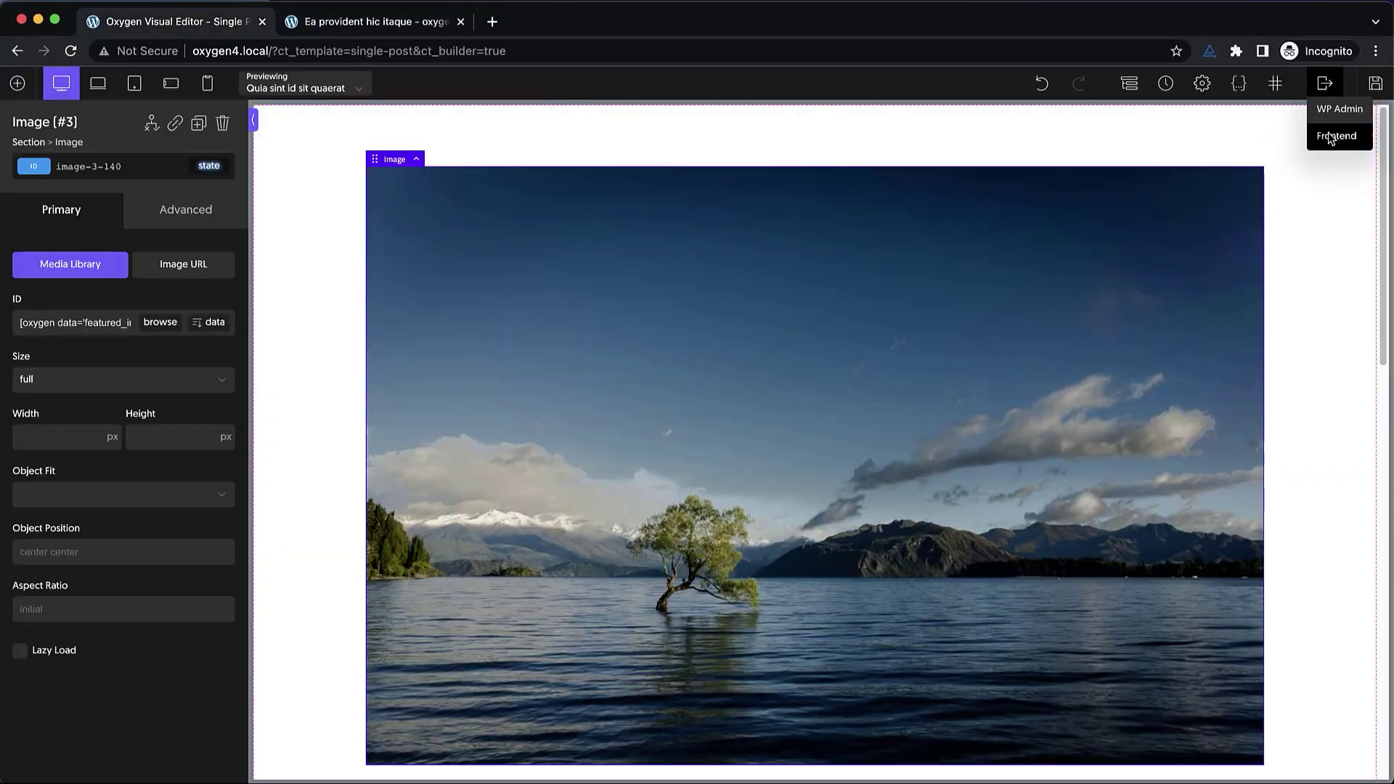
click(1336, 136)
scroll(851, 182, down, 12)
scroll(851, 182, up, 11)
scroll(851, 181, up, 1)
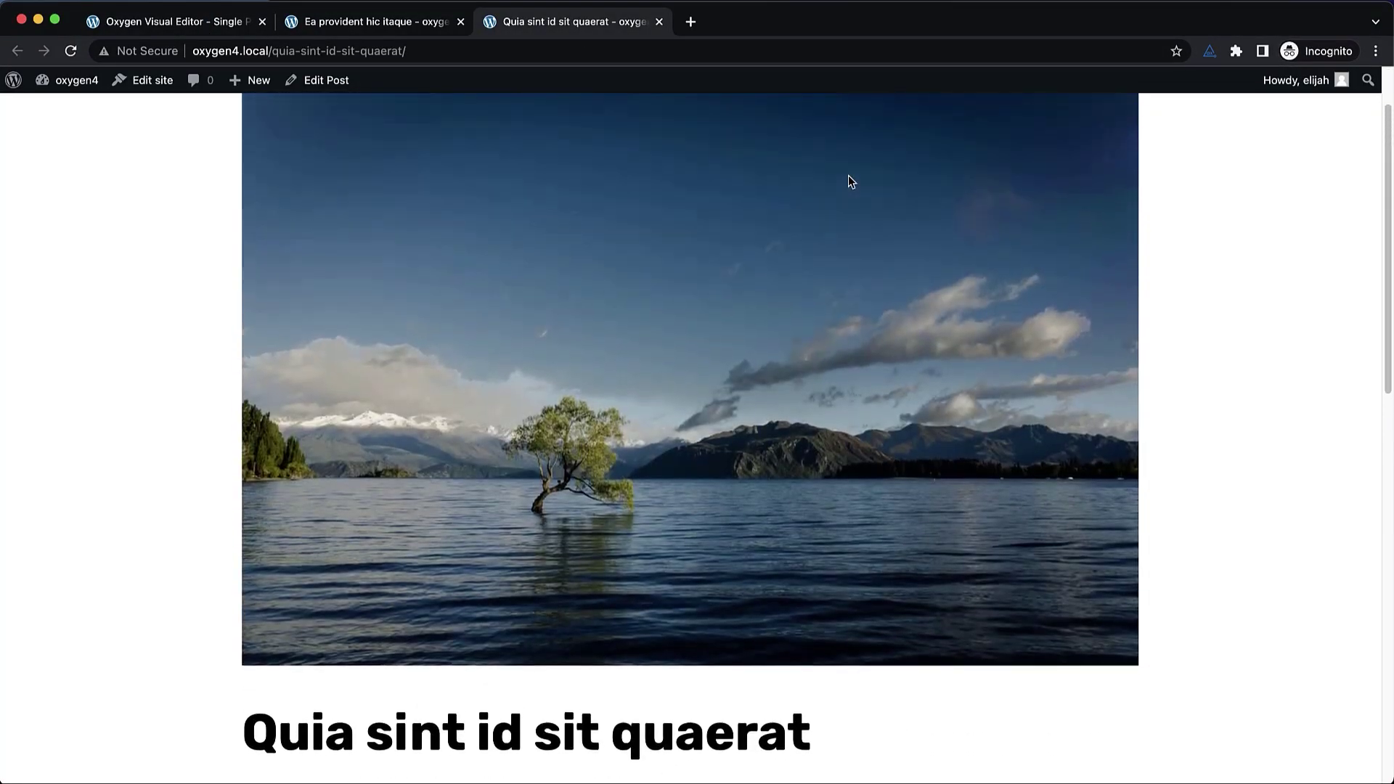
scroll(851, 182, up, 2)
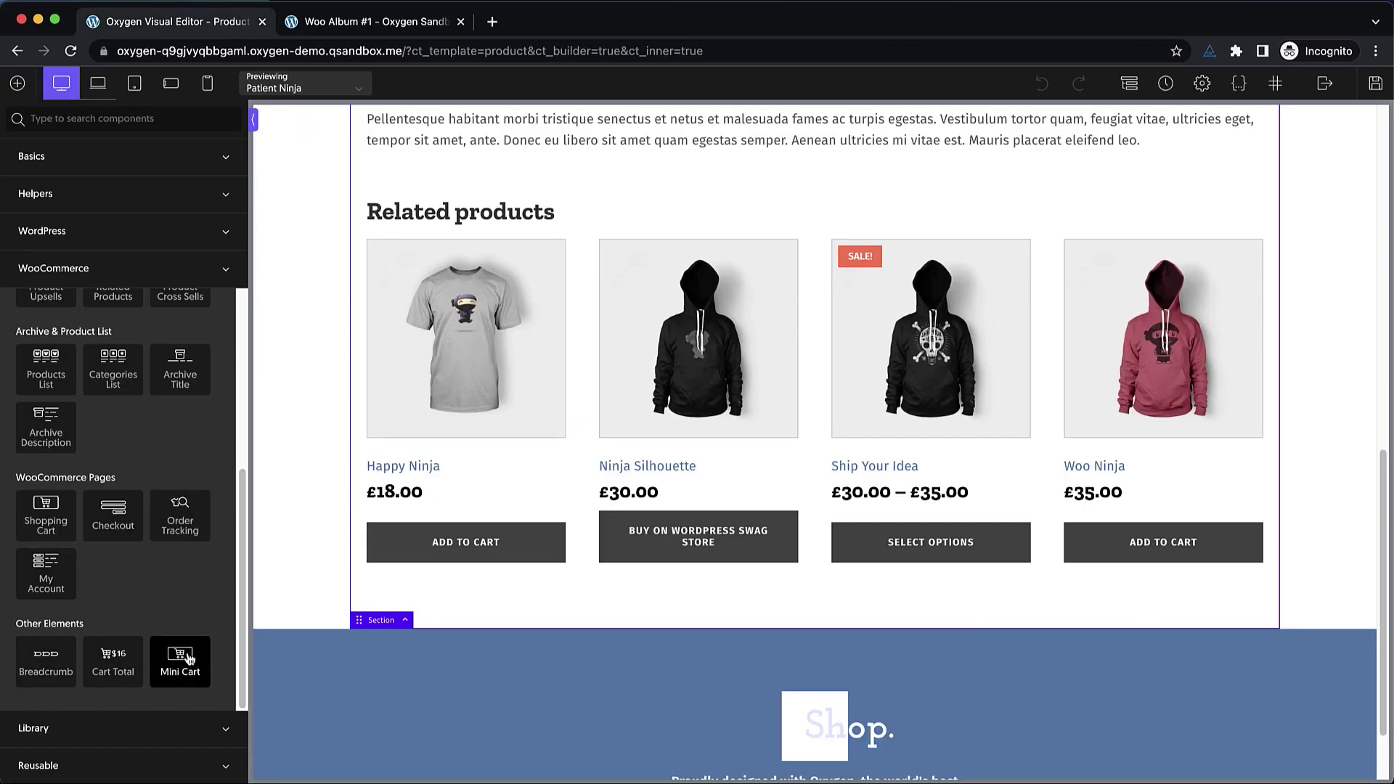
- Set the WooCommerce primary CTA colour and tertiary CTA hover colour to blue-violet in Global Styles
scroll(1320, 658, up, 10)
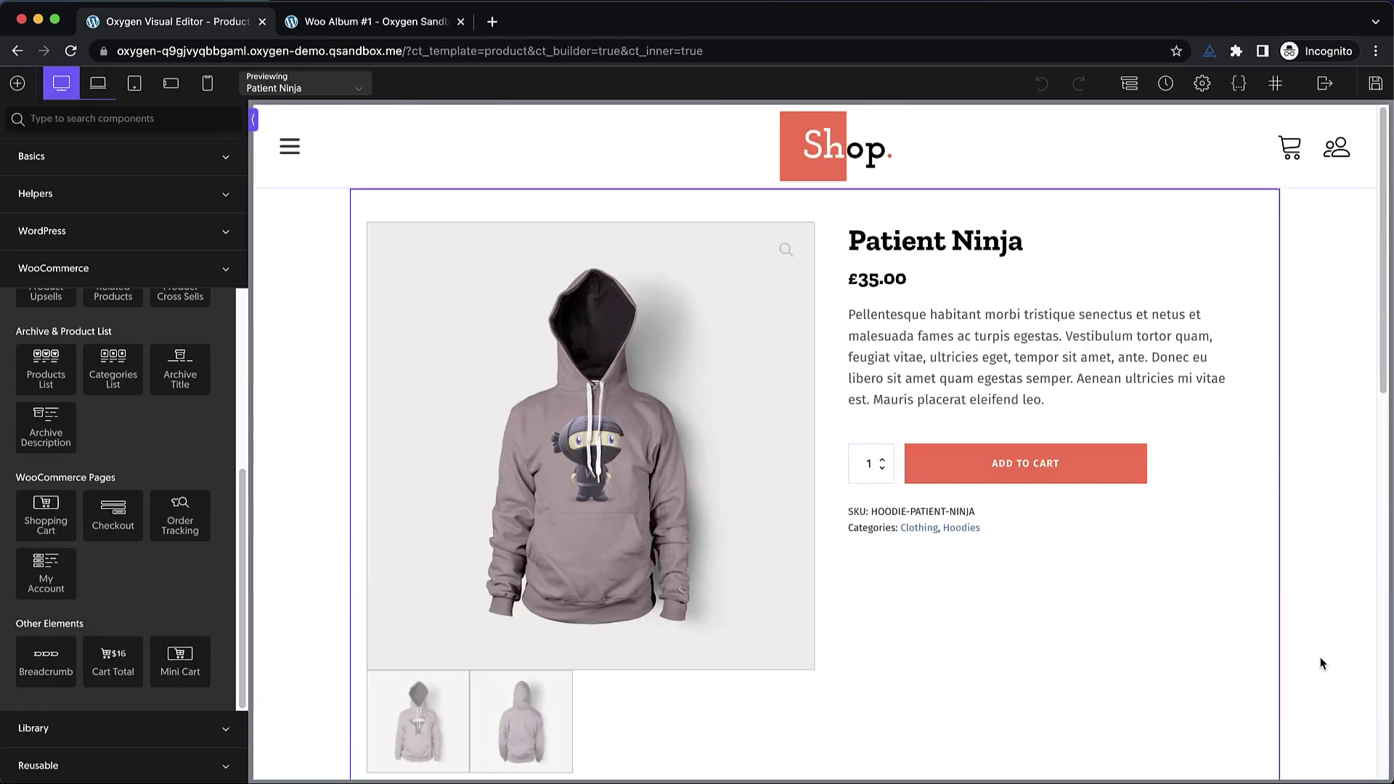
click(1202, 82)
click(1247, 253)
click(1264, 584)
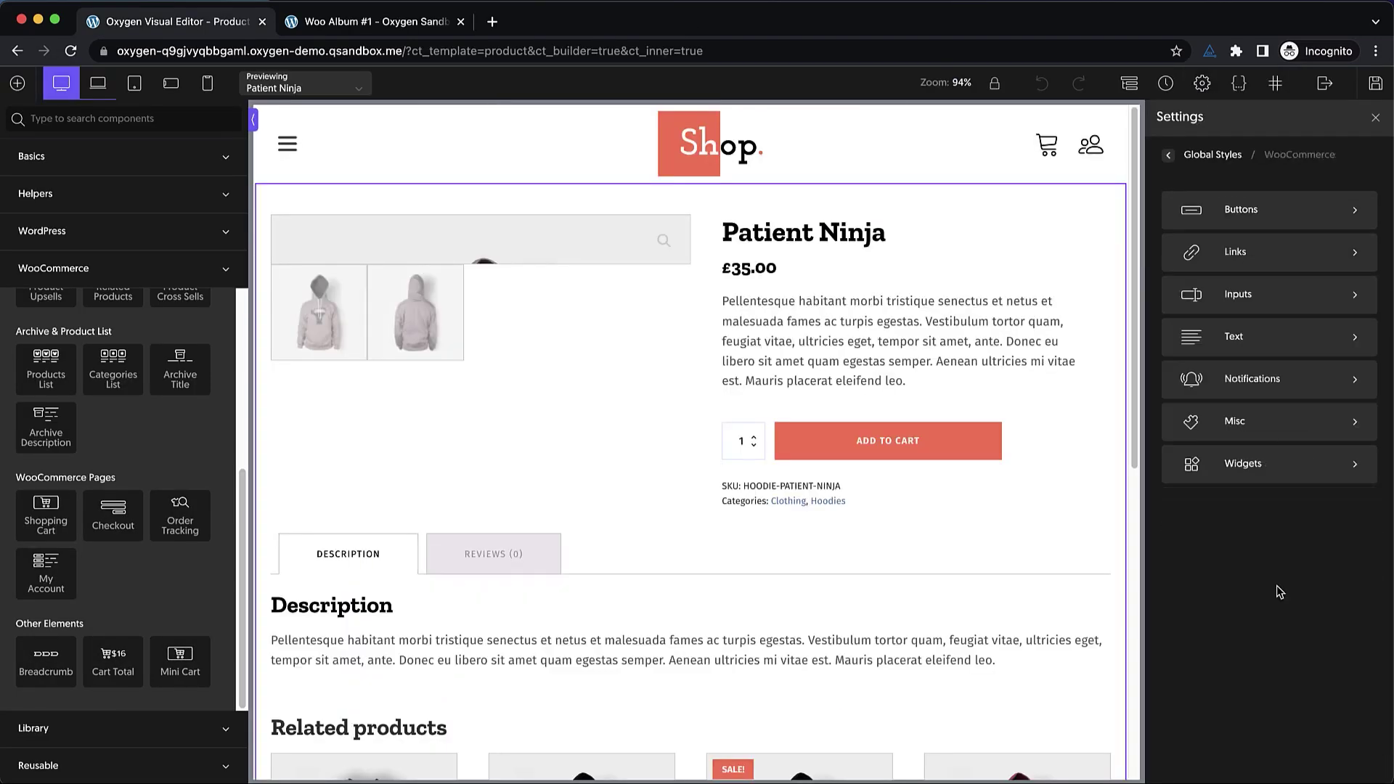
click(1267, 209)
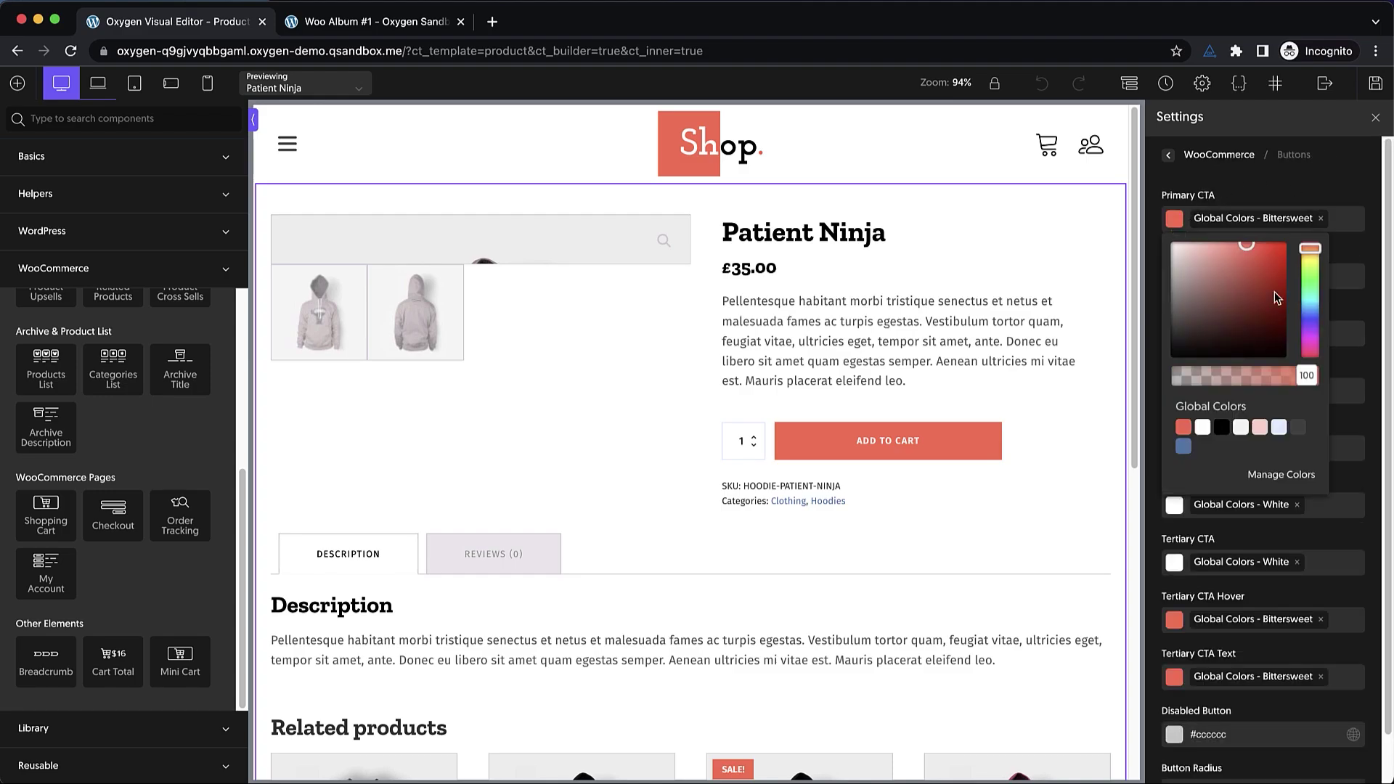
click(1309, 321)
click(1375, 252)
click(1174, 620)
click(1300, 600)
click(1169, 155)
- Inspect the WooCommerce link, input, text and notification colour settings
click(1199, 251)
click(1173, 276)
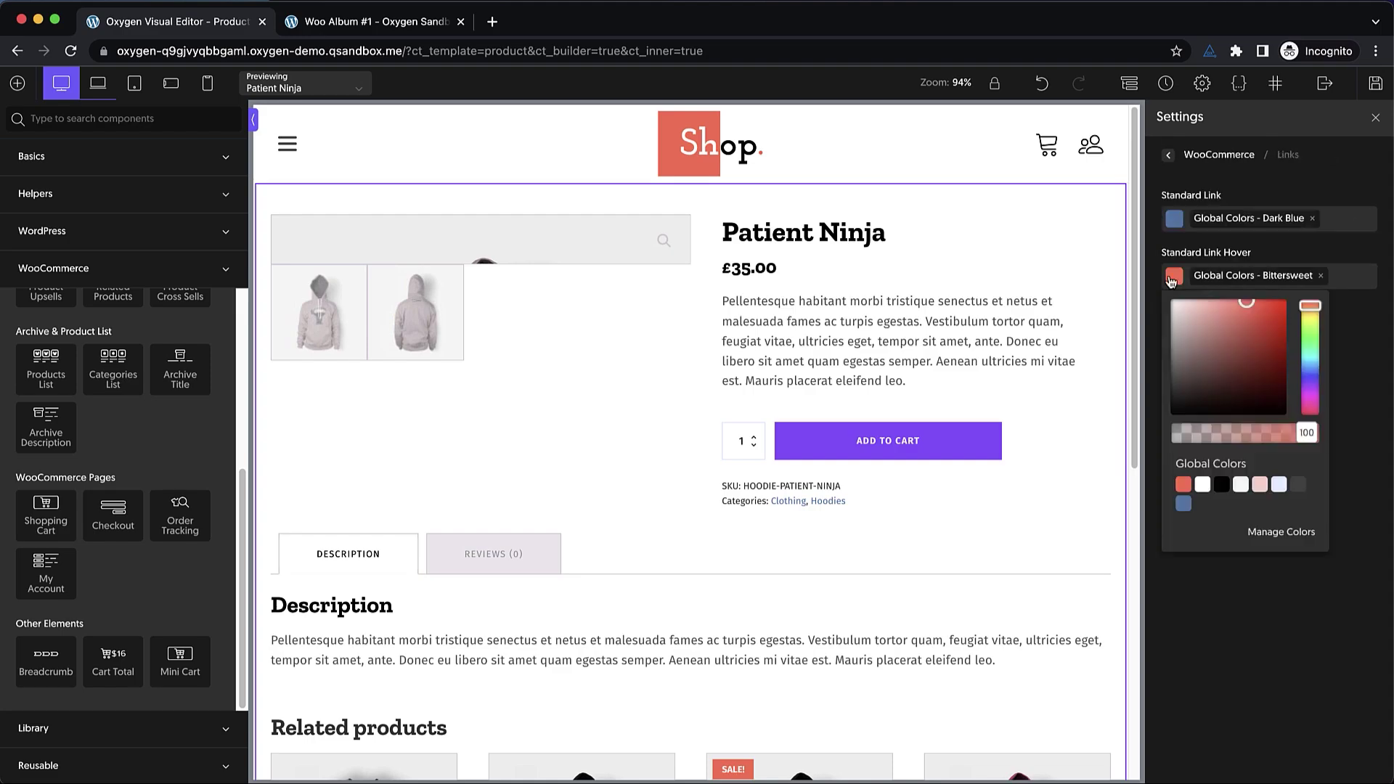
click(1168, 155)
click(1199, 289)
click(1173, 264)
click(1169, 154)
click(1198, 329)
click(1168, 155)
click(1278, 422)
click(1174, 276)
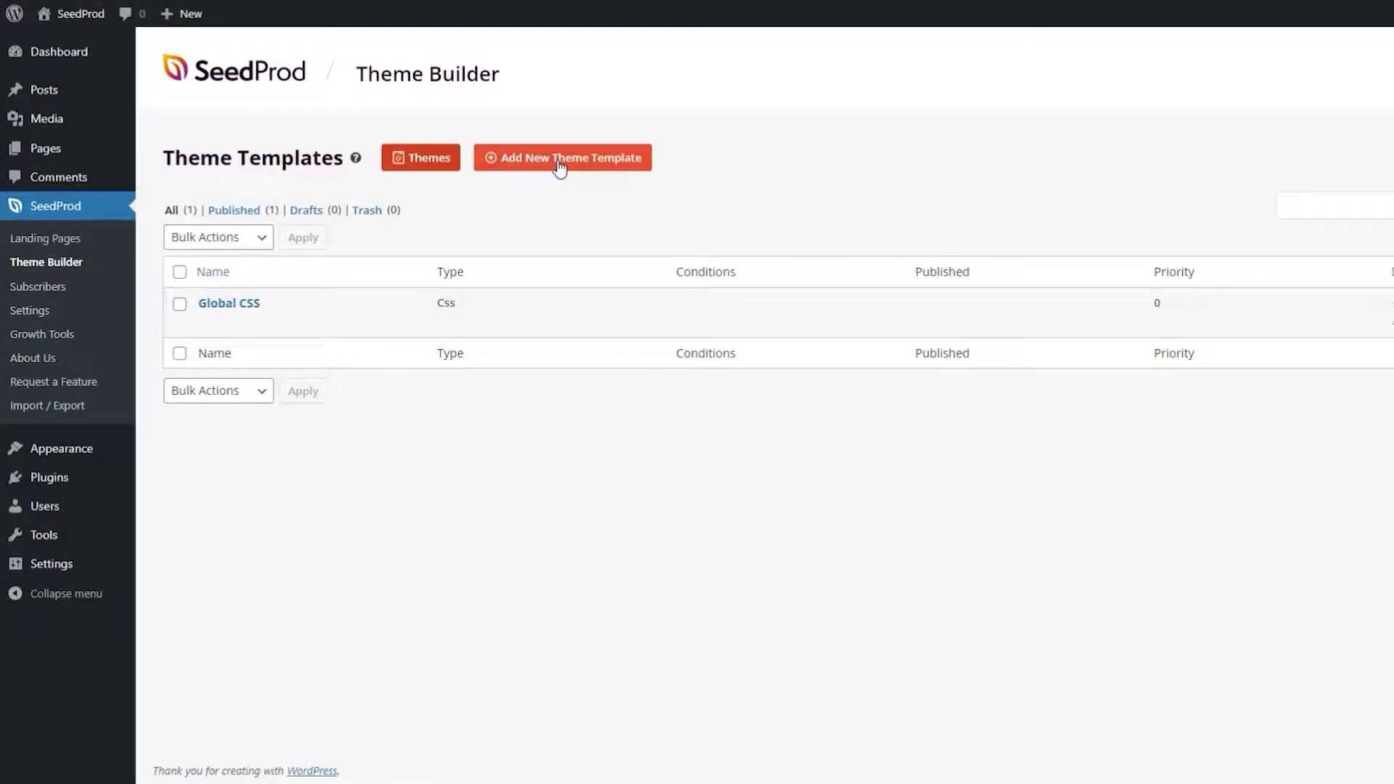
- Create a Header theme template for the entire site using the Header 1 section
click(560, 160)
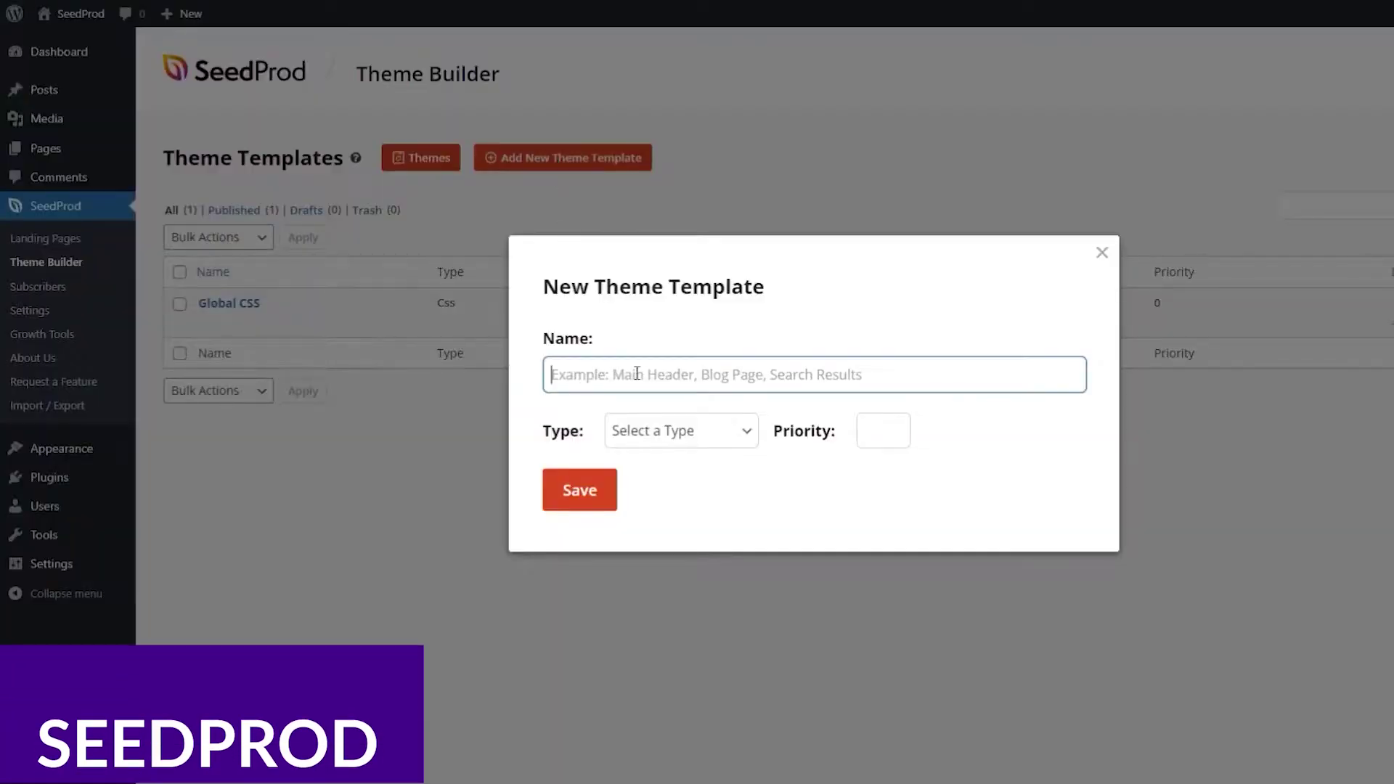
click(734, 434)
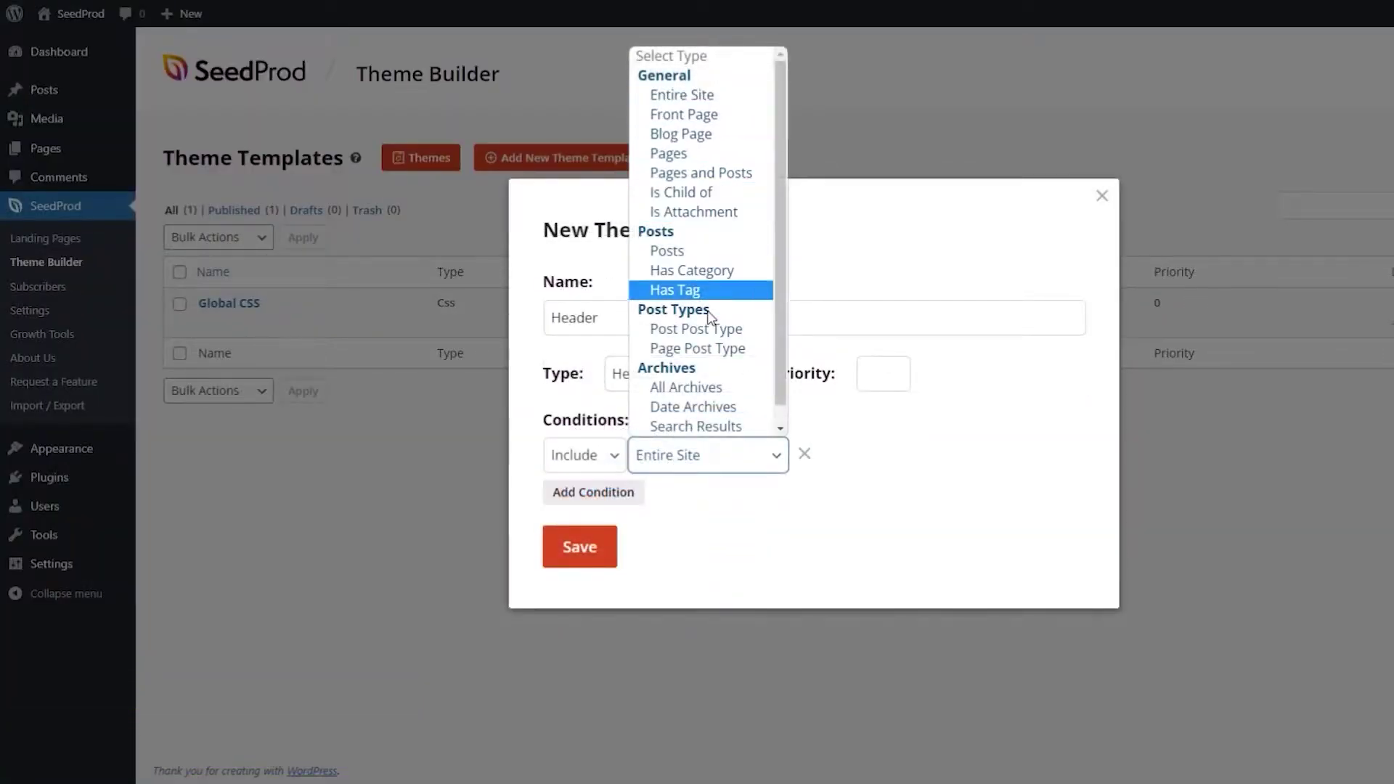
click(692, 102)
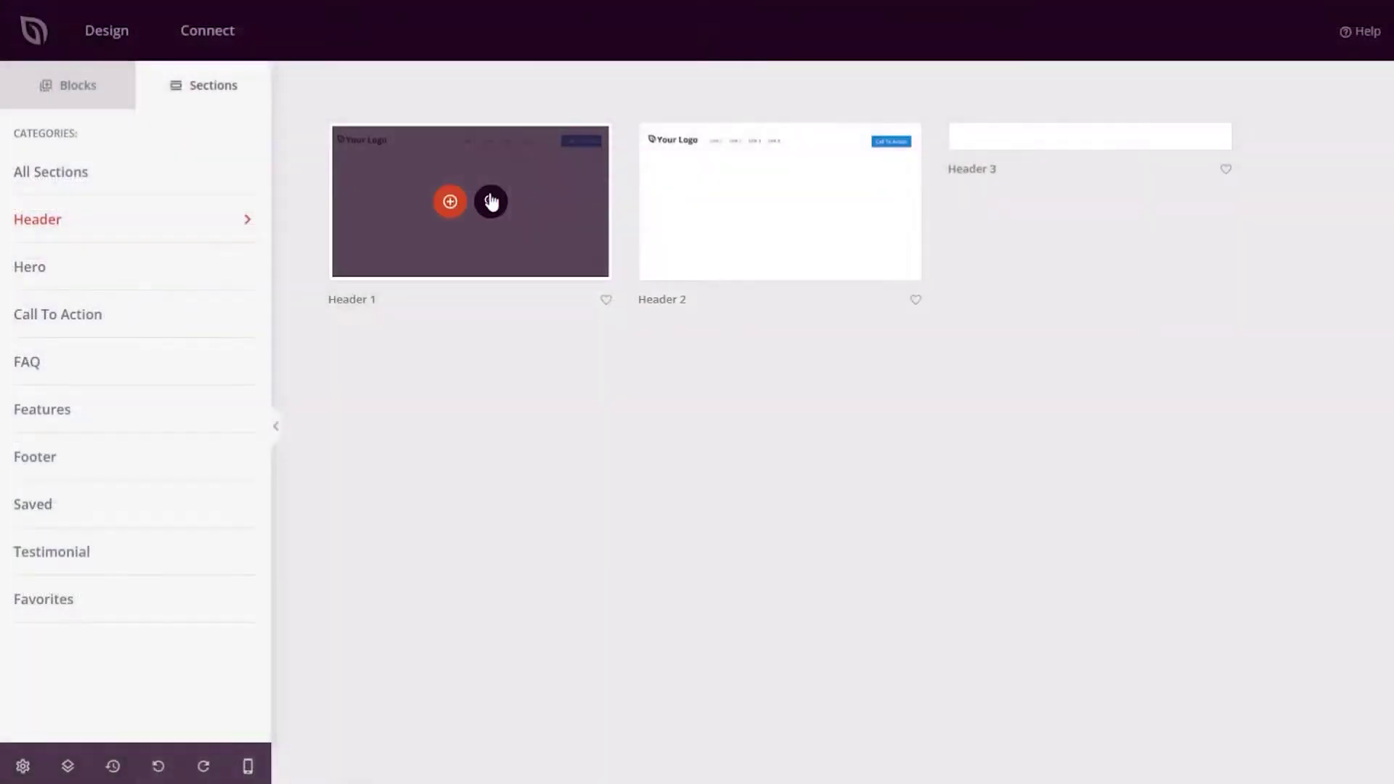
click(451, 202)
- Switch the header nav menu to Simple and give the header a light grey background
click(116, 240)
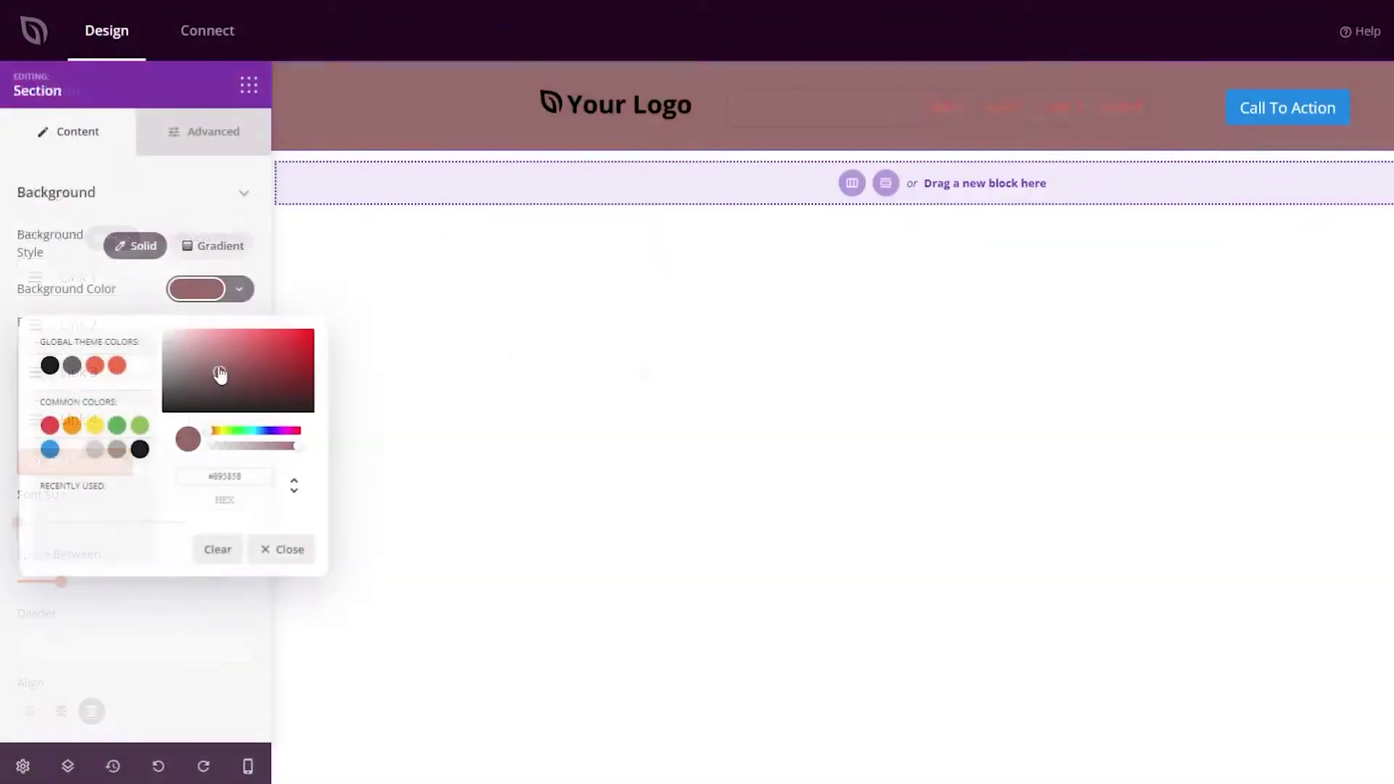
drag(218, 373, 171, 334)
click(748, 283)
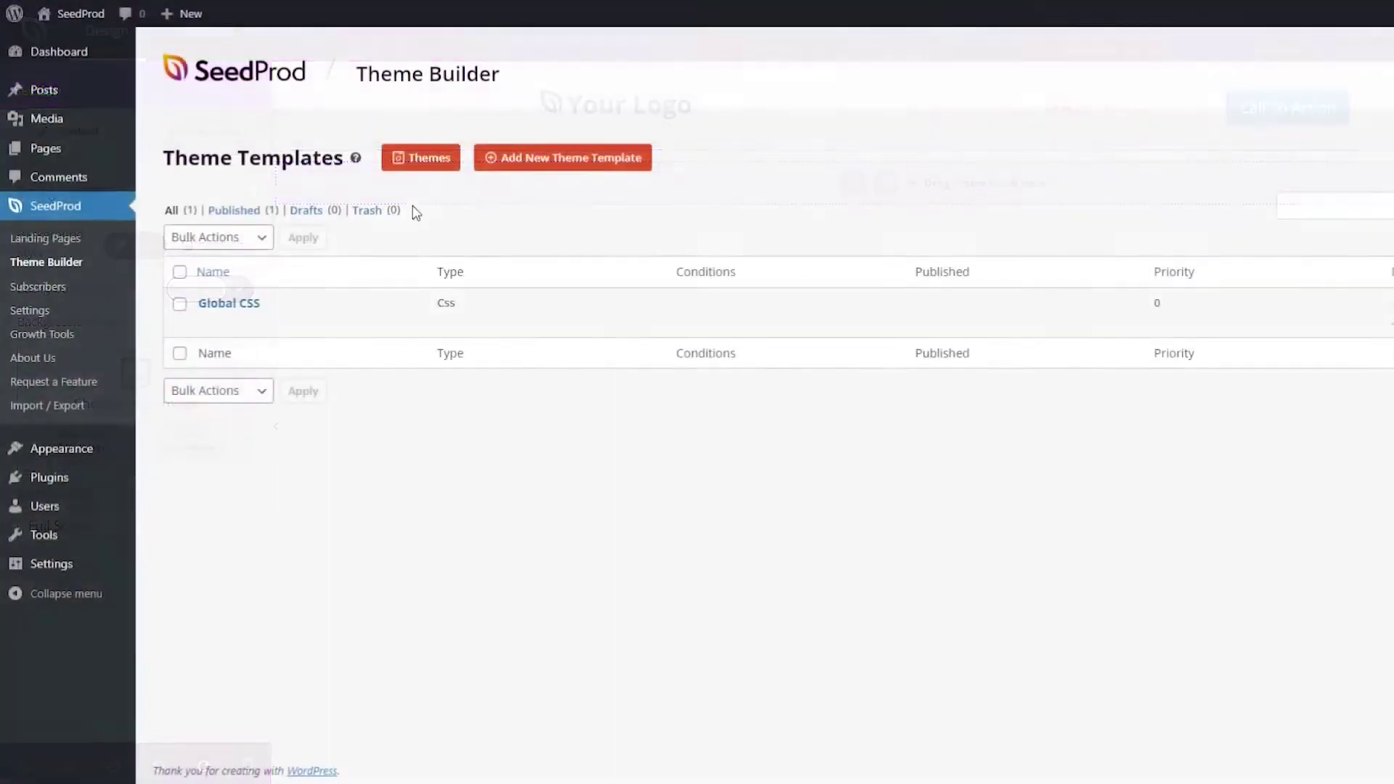
- Import the Starter theme and open its Homepage template for design editing
click(414, 155)
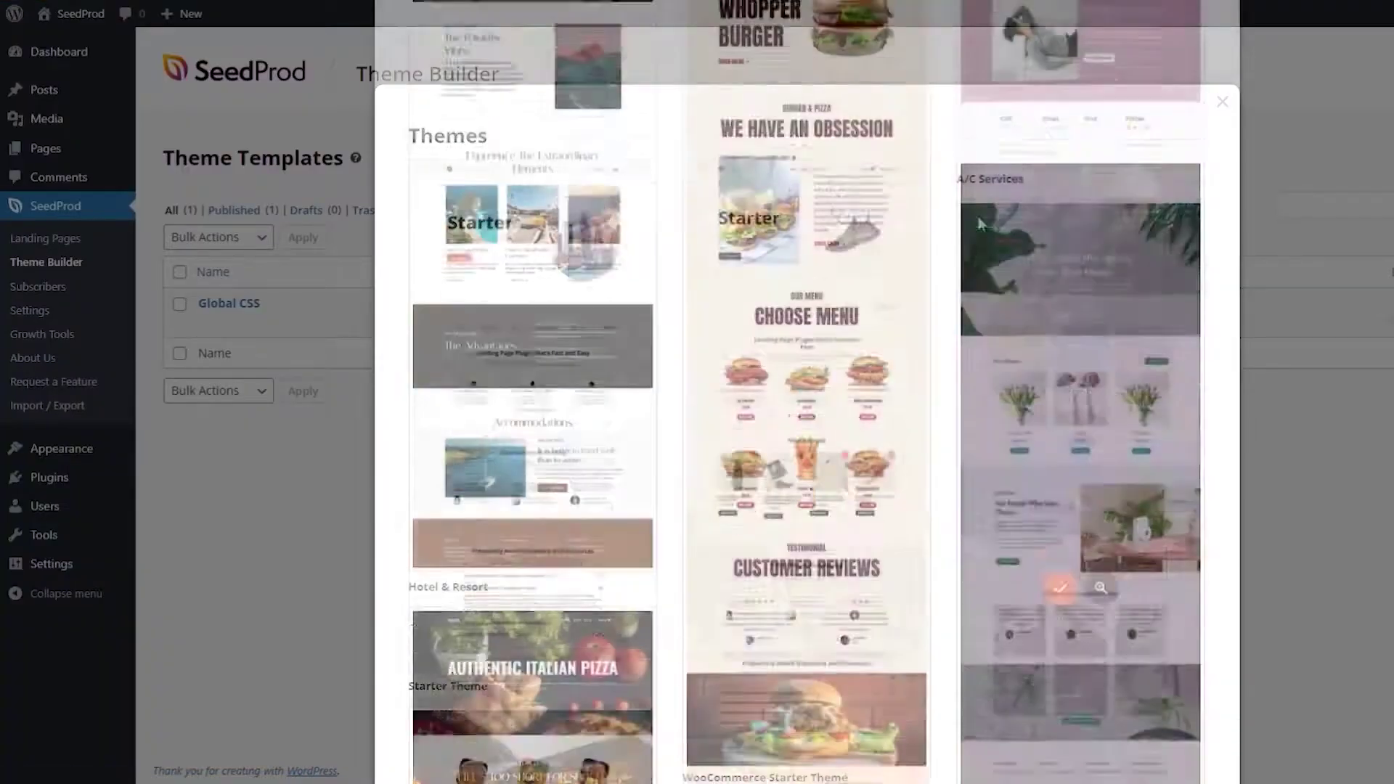
scroll(980, 223, down, 20)
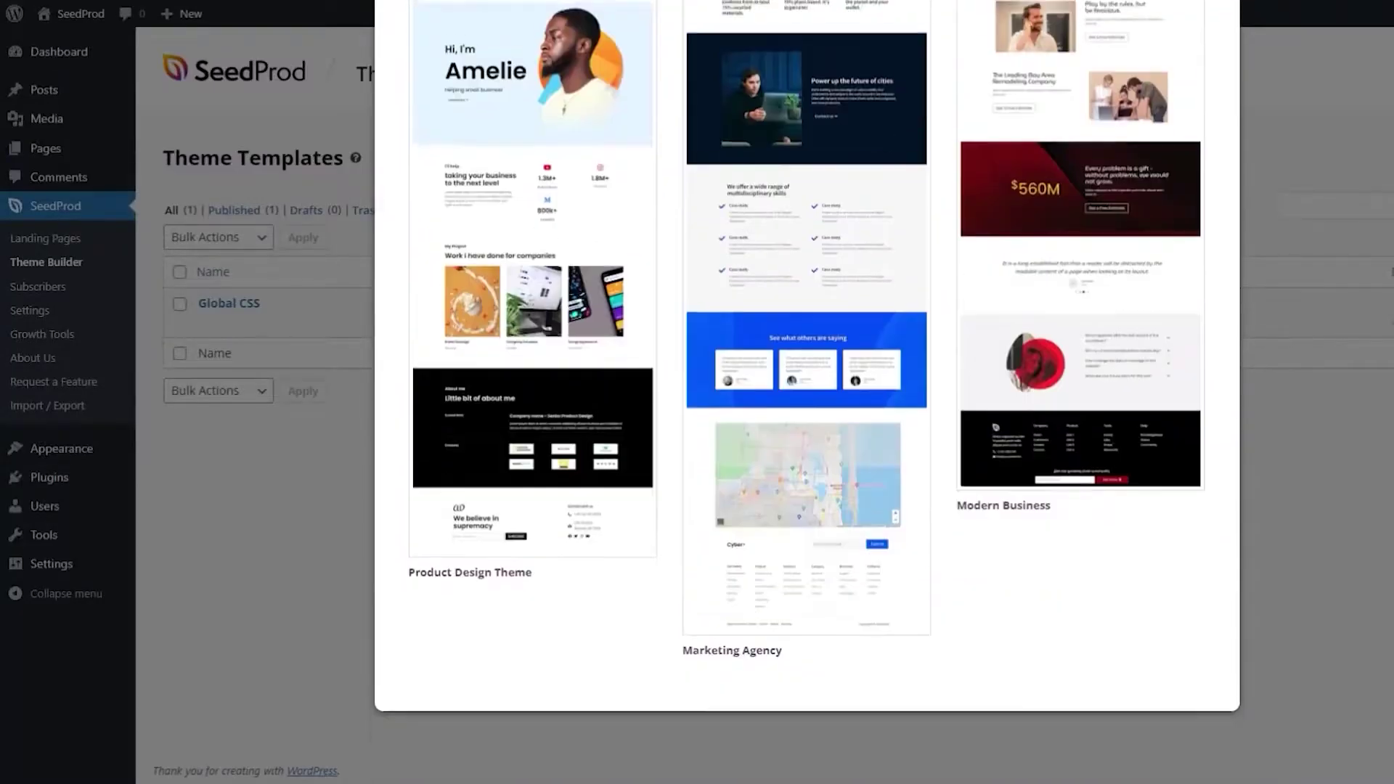
scroll(910, 367, up, 20)
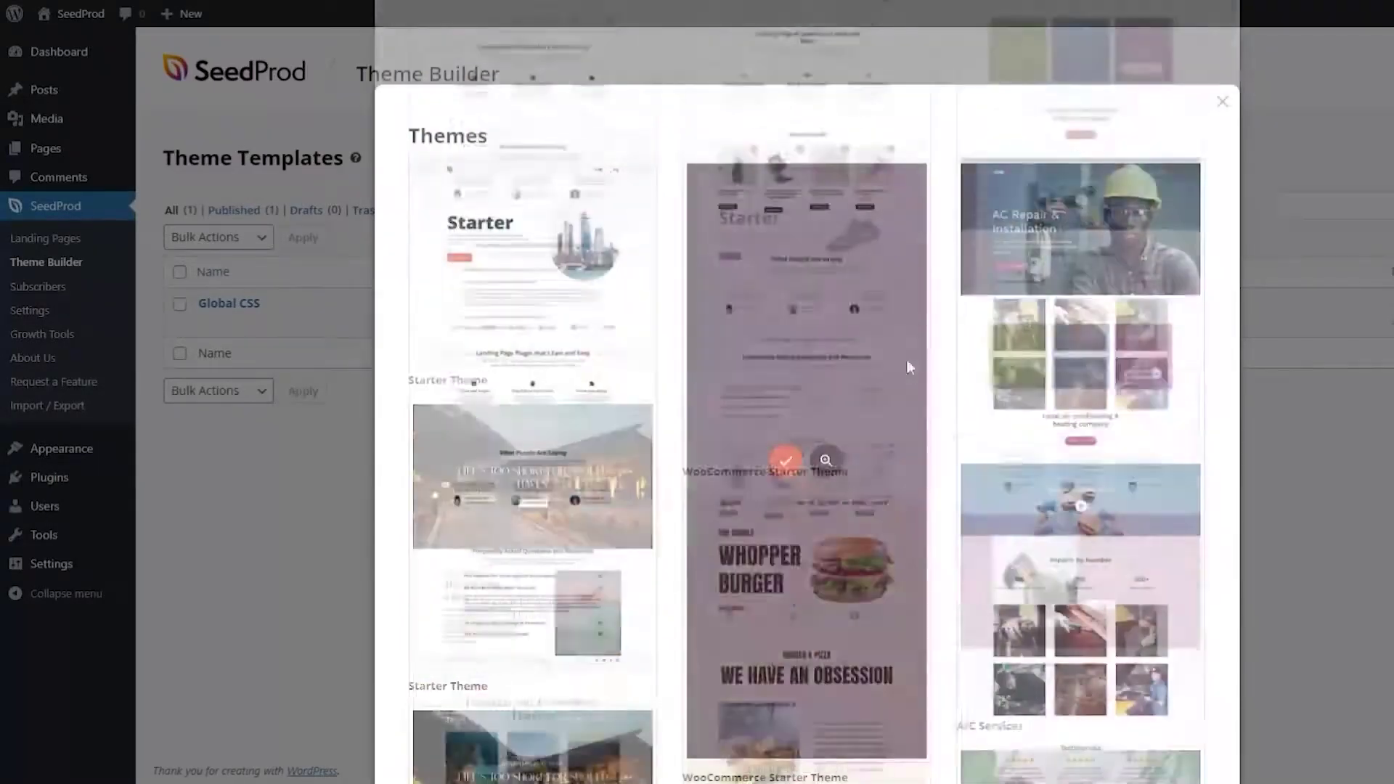
mouse_move(530, 411)
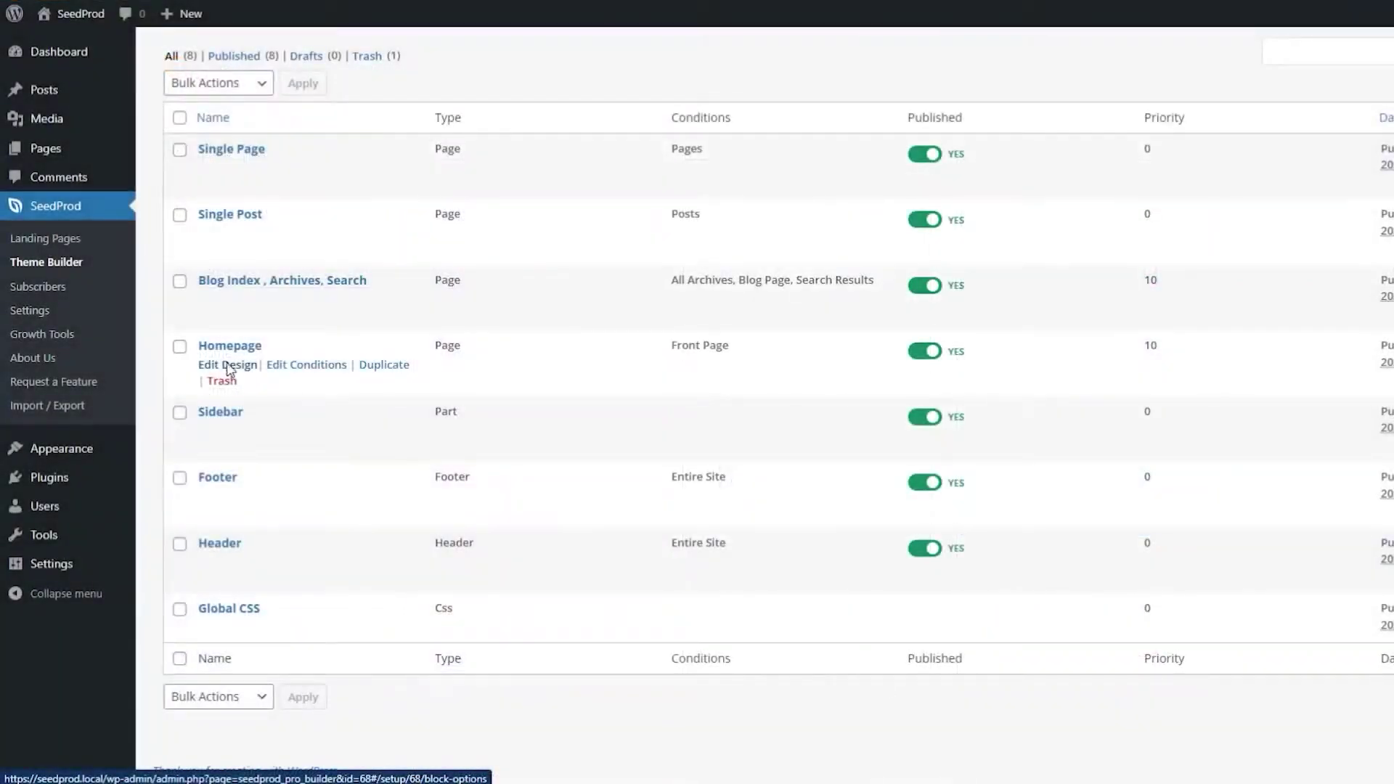
click(225, 369)
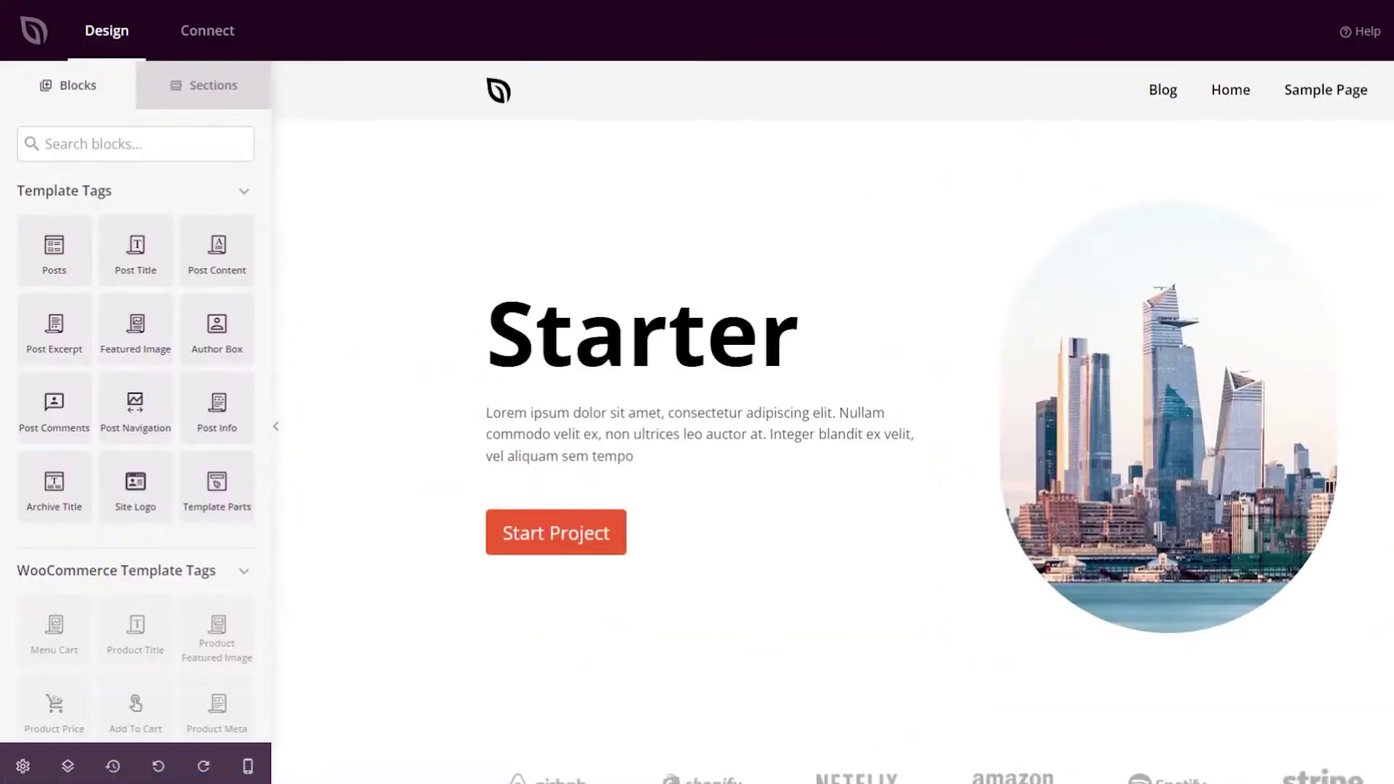
scroll(1162, 363, down, 2)
scroll(833, 421, down, 10)
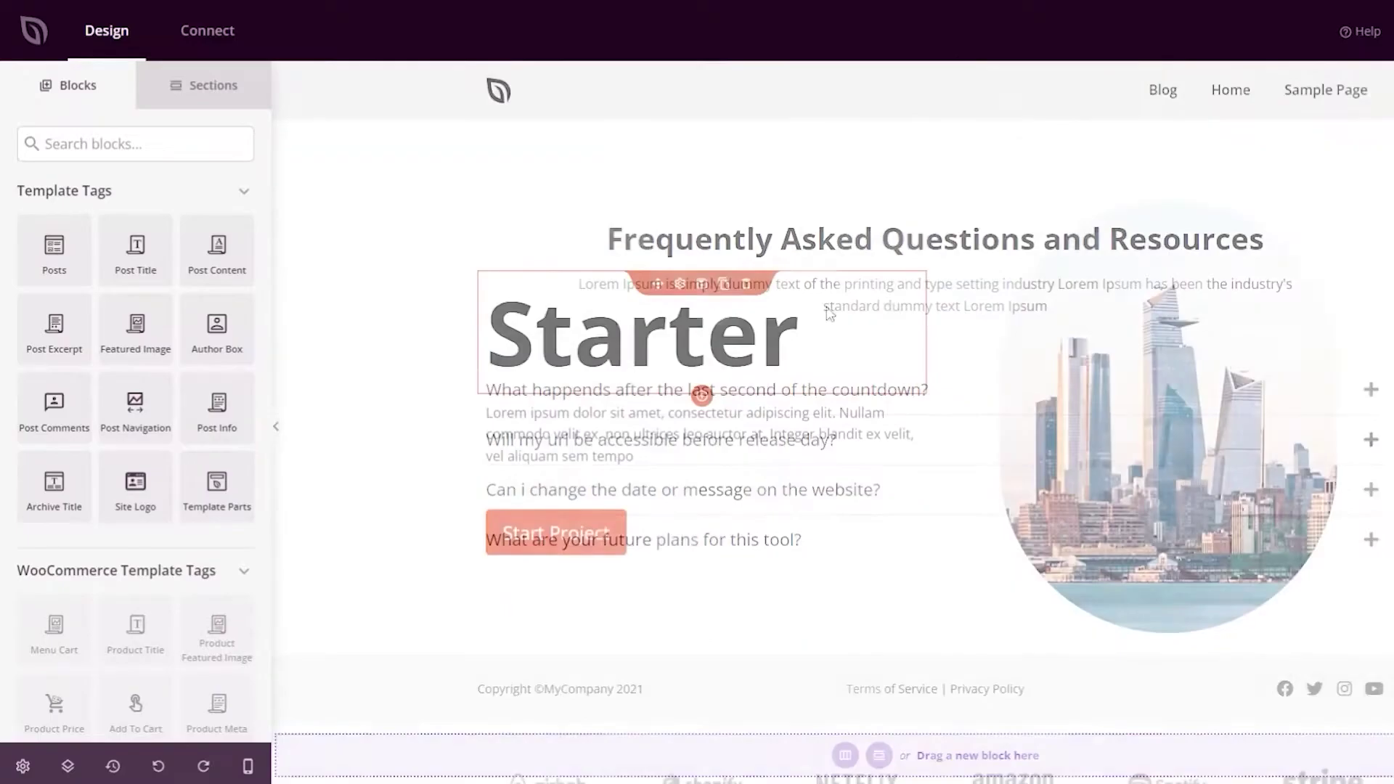
- Change the homepage headline from 'Starter' to 'Fully Customized' with font size 44
click(831, 313)
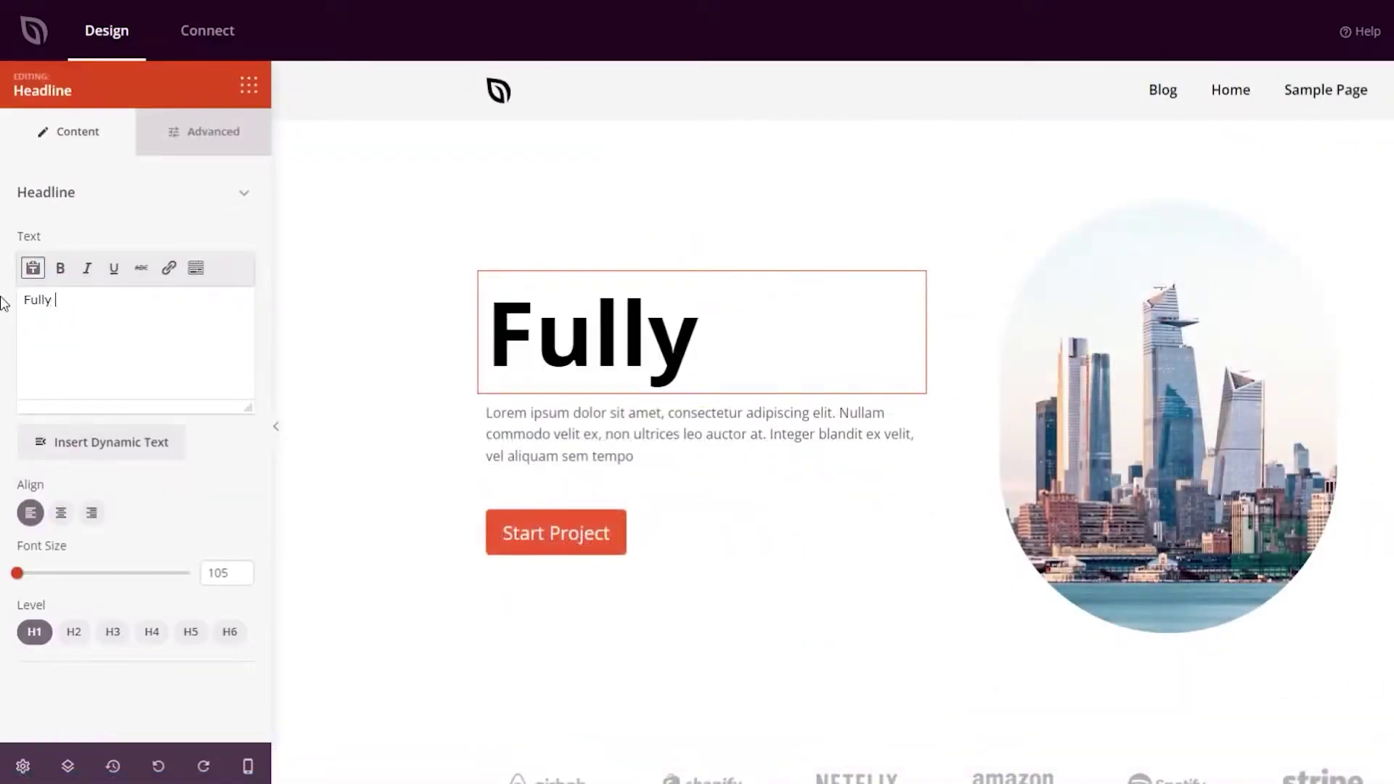
text(Fully Customized)
drag(17, 573, 150, 575)
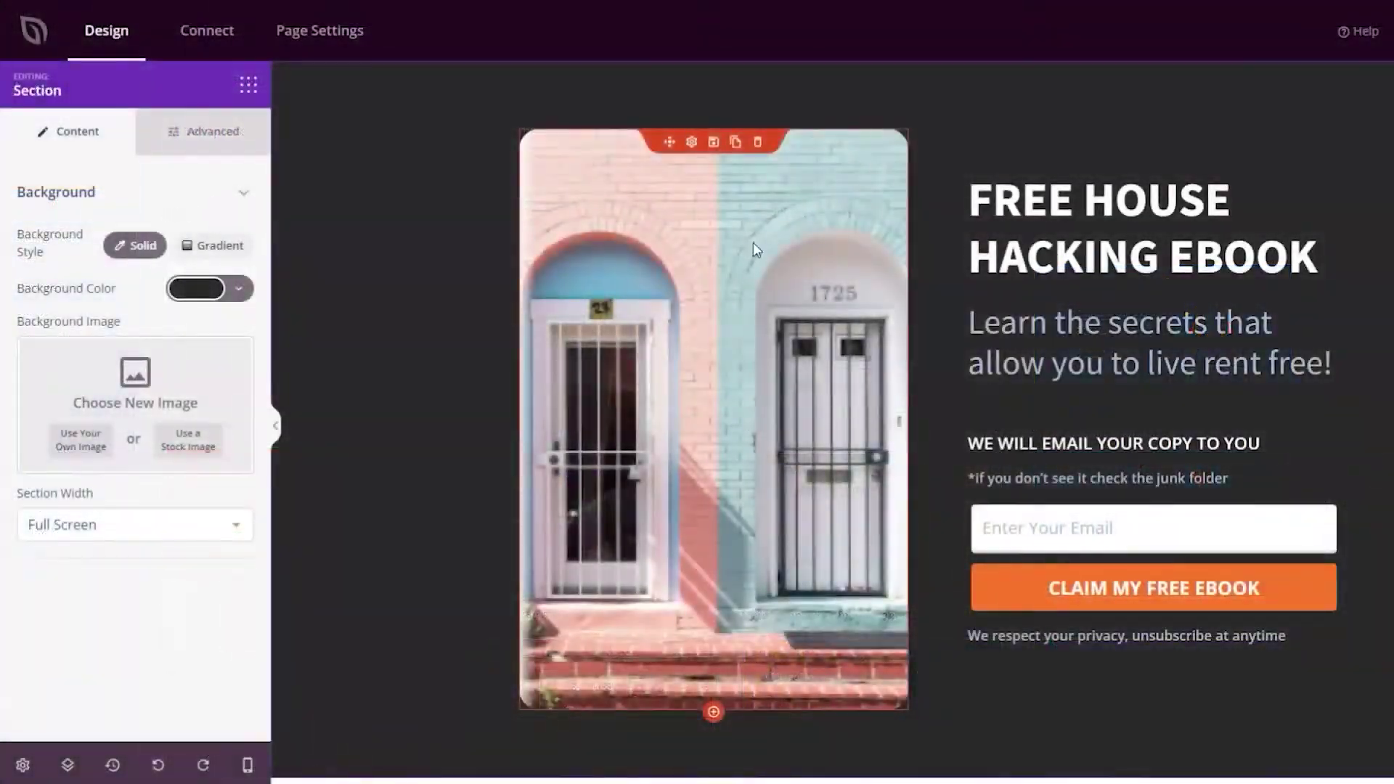
- Delete the ebook page's current image and insert a stock photo of books from a 'book' search
click(774, 250)
click(130, 372)
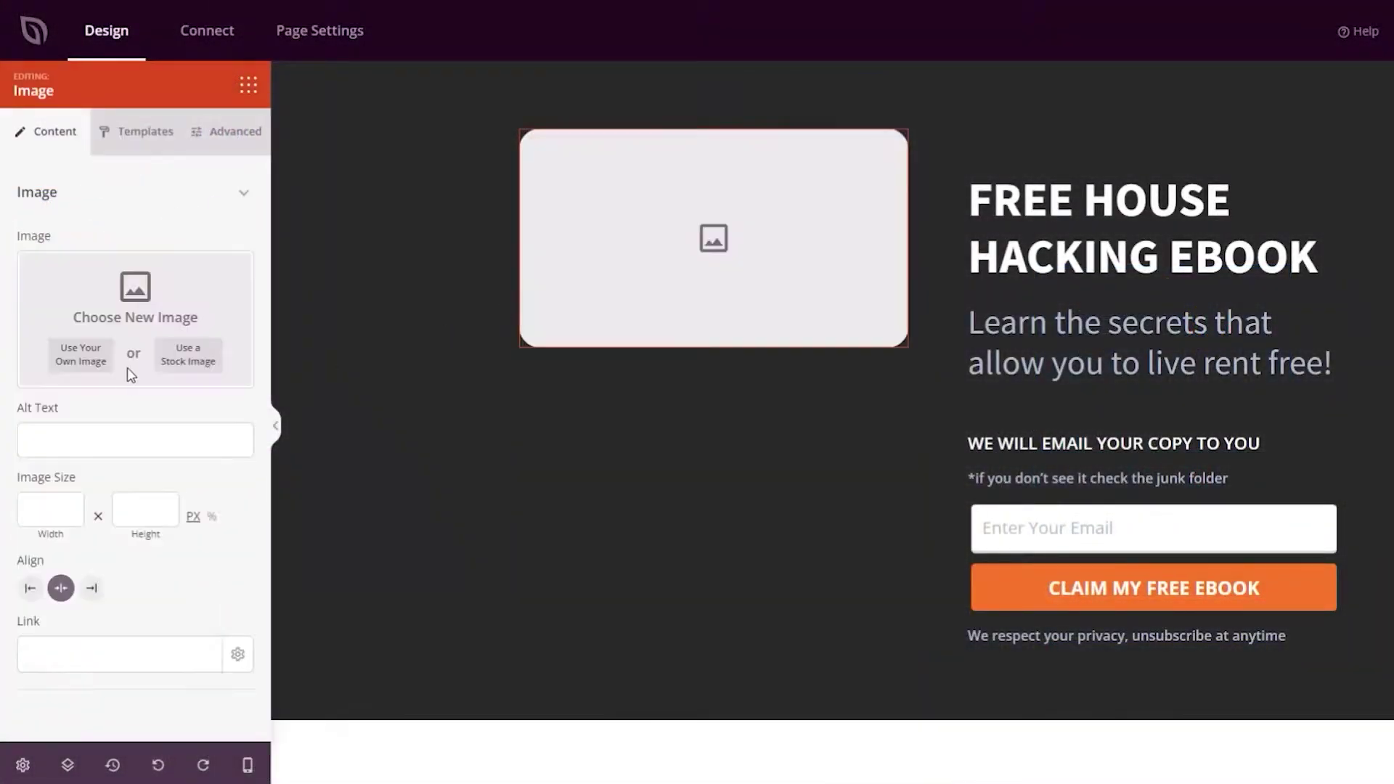
click(189, 356)
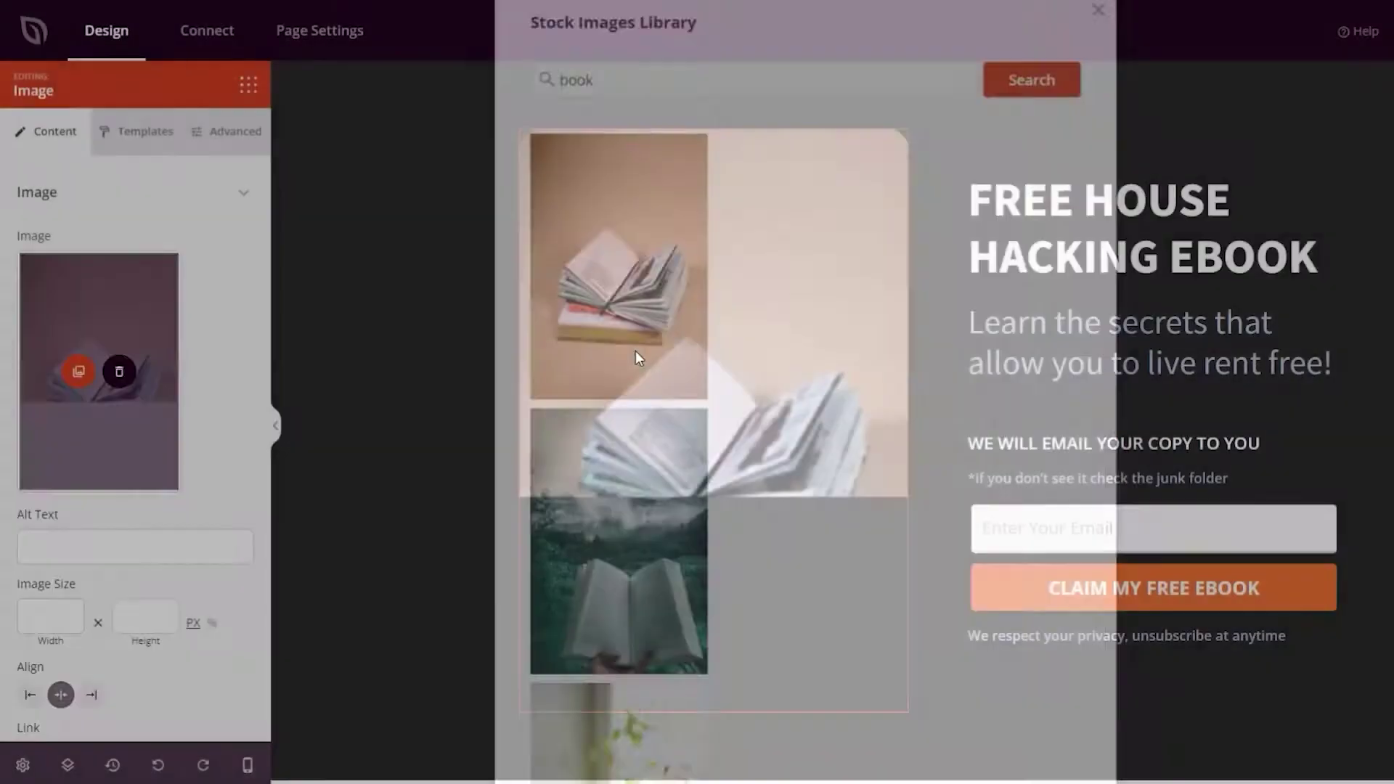